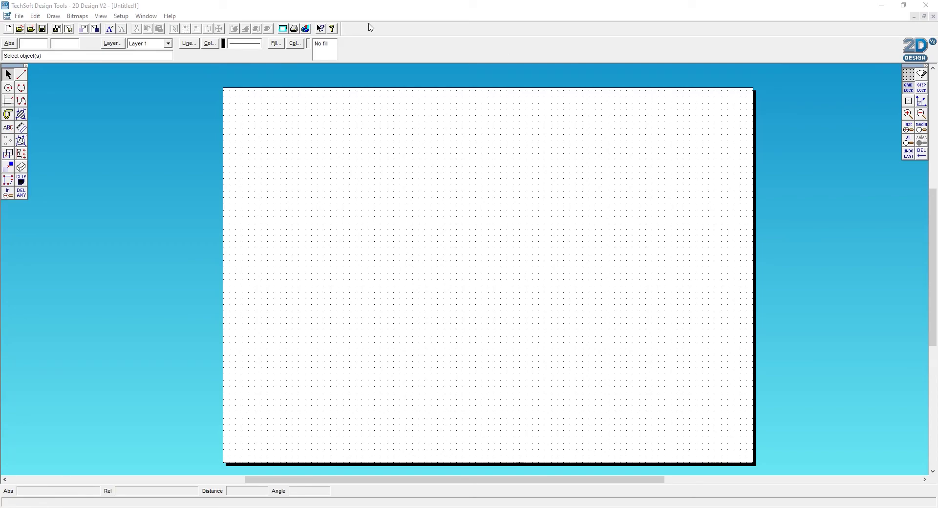
Step: Set the page layout to ISO A3 landscape
{"action": "left_click", "coordinate": [120, 16]}
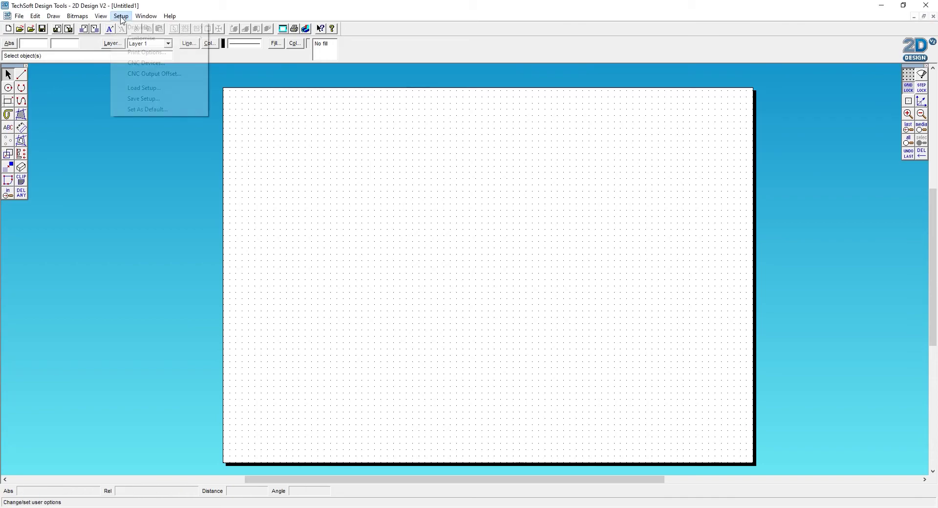
{"action": "mouse_move", "coordinate": [146, 28]}
{"action": "left_click", "coordinate": [233, 29]}
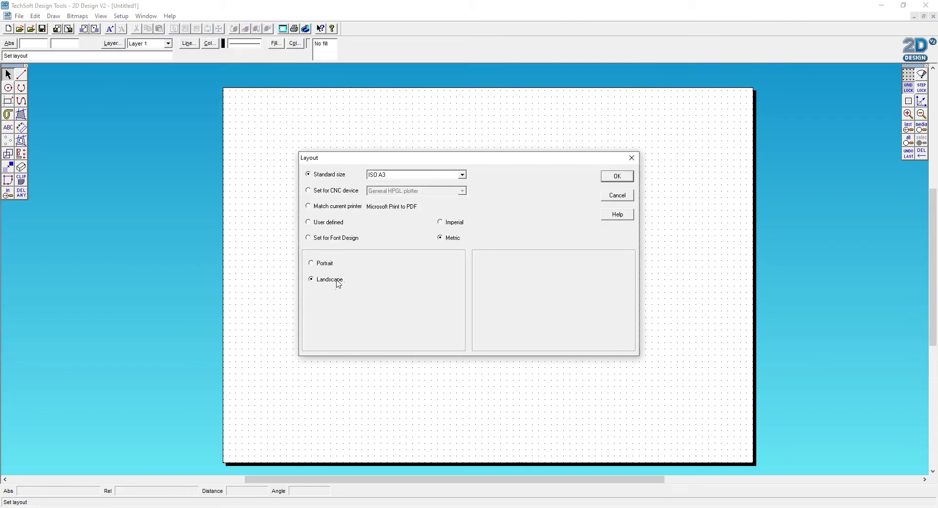
{"action": "left_click", "coordinate": [617, 176]}
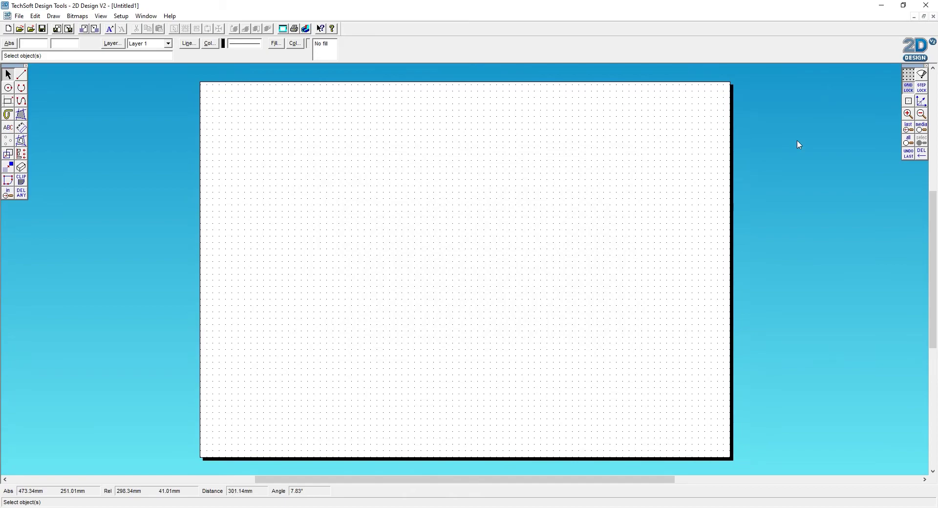
Step: Set the grid spacing to 10mm in both X and Y
{"action": "double_click", "coordinate": [910, 93]}
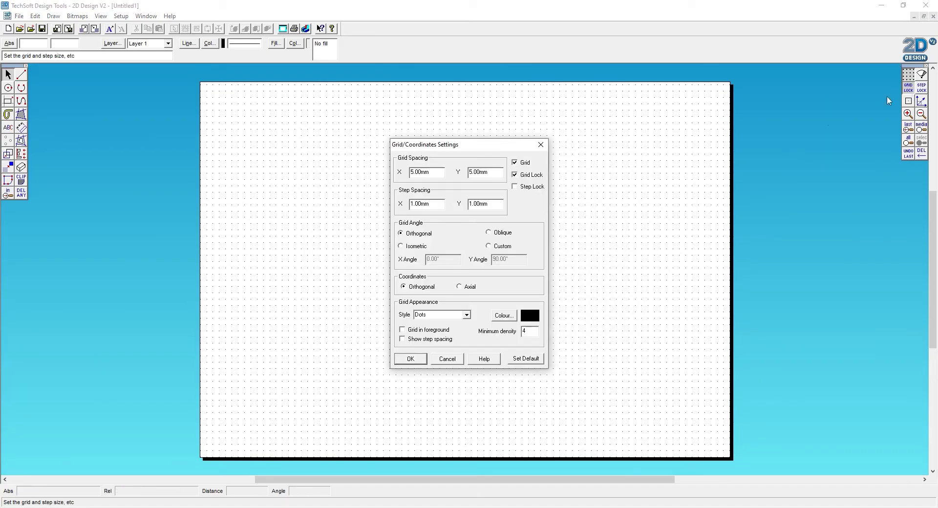
{"action": "left_click_drag", "start_coordinate": [431, 172], "coordinate": [341, 169]}
{"action": "type", "text": "10"}
{"action": "left_click_drag", "start_coordinate": [476, 172], "coordinate": [364, 175]}
{"action": "type", "text": "10"}
{"action": "left_click", "coordinate": [411, 359]}
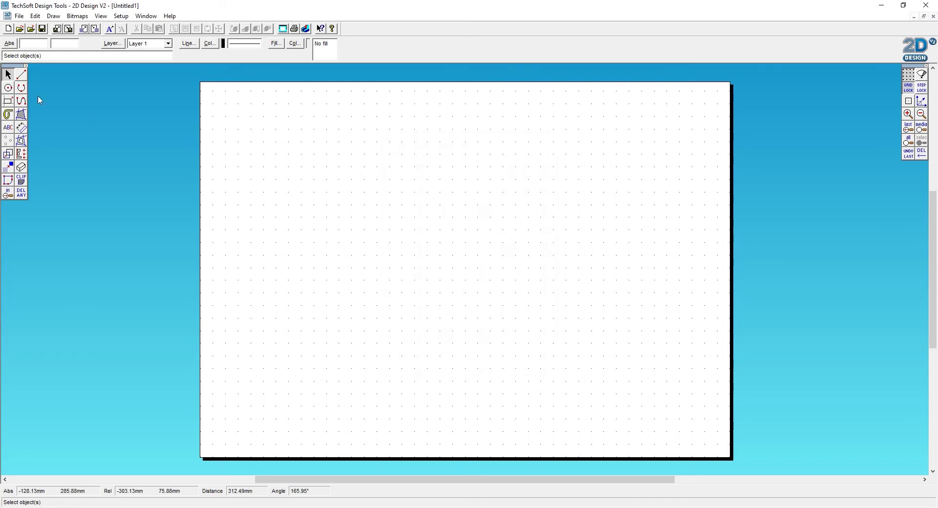
Step: Draw an 80 × 80mm square near the page centre with the horizontal rectangle tool
{"action": "left_click", "coordinate": [9, 102]}
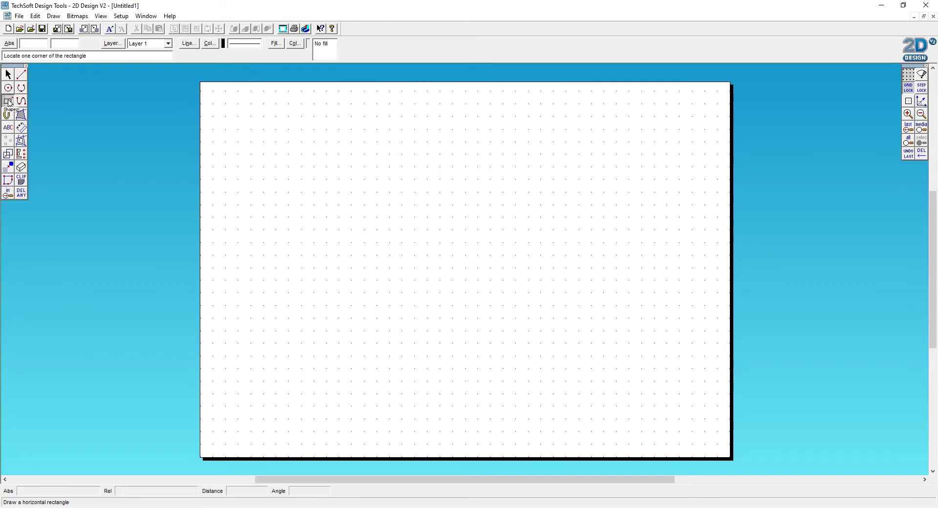
{"action": "left_click", "coordinate": [15, 103]}
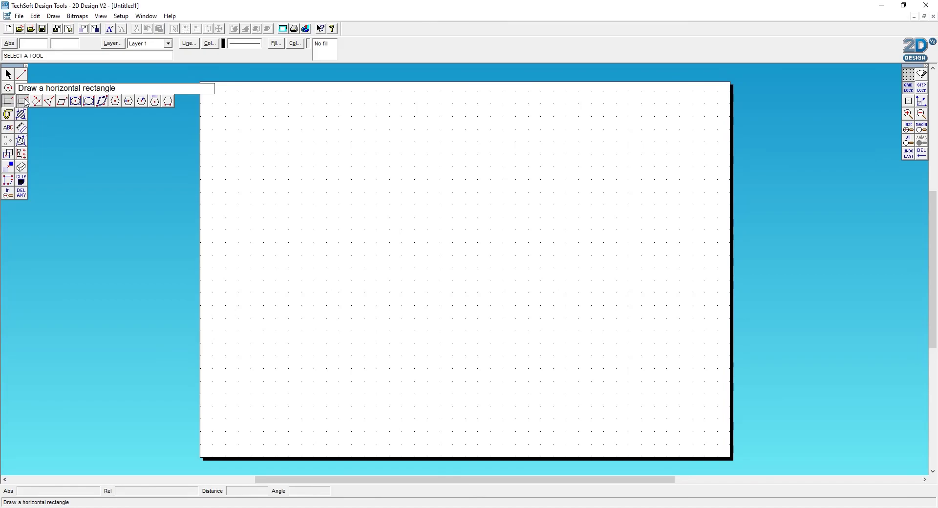
{"action": "left_click", "coordinate": [24, 102]}
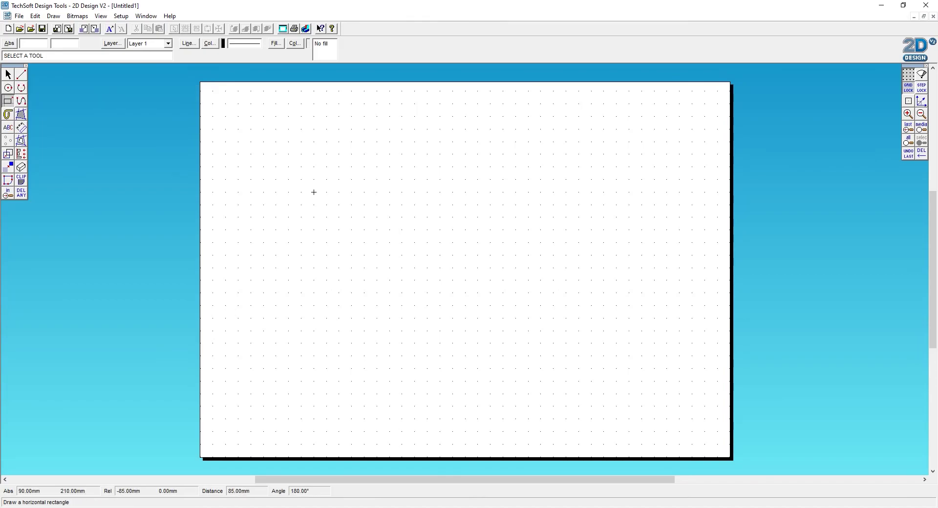
{"action": "left_click", "coordinate": [8, 102]}
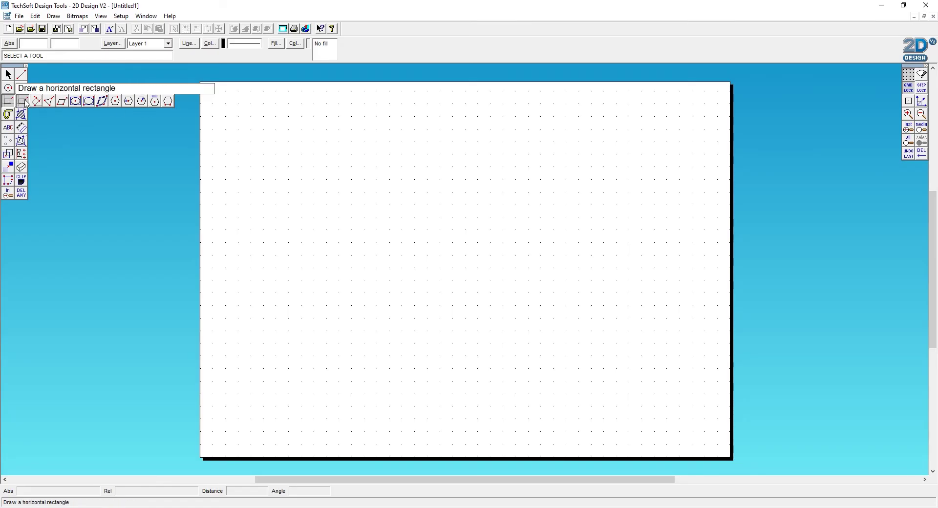
{"action": "left_click", "coordinate": [23, 102]}
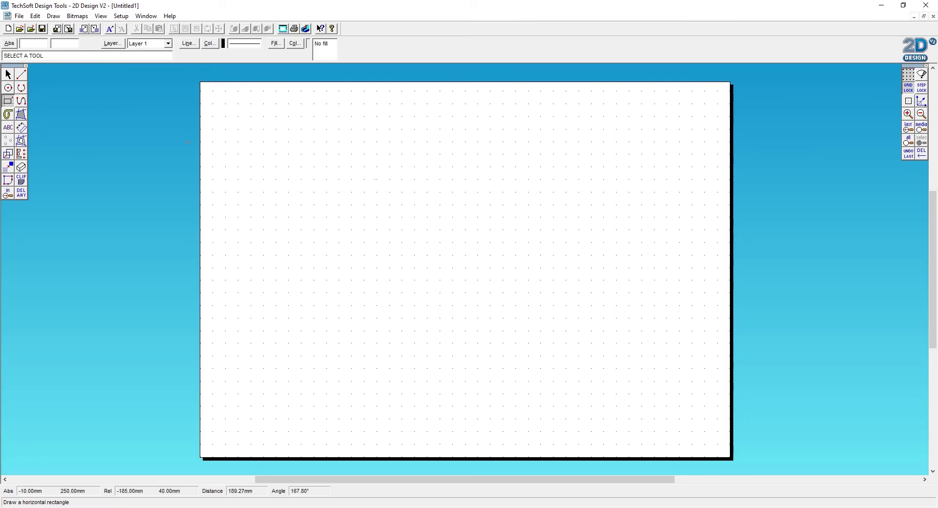
{"action": "left_click", "coordinate": [415, 205]}
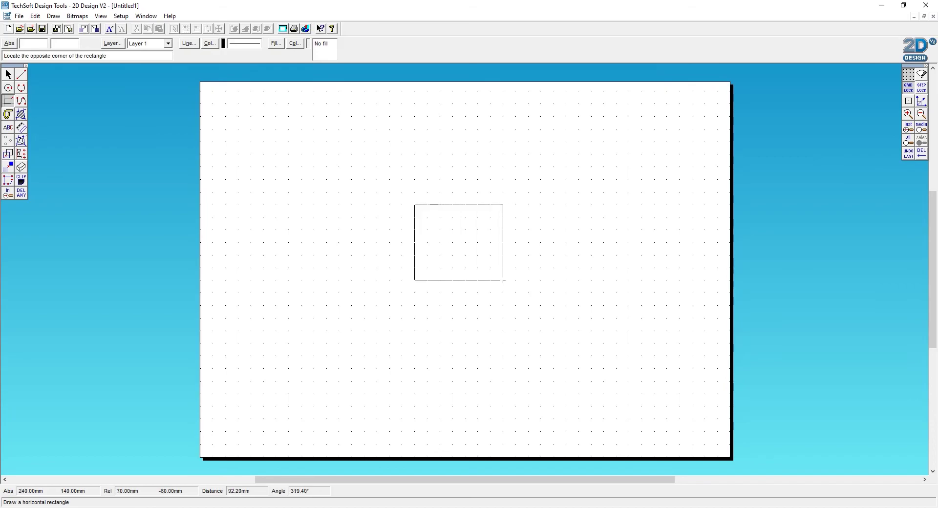
{"action": "right_click", "coordinate": [503, 280]}
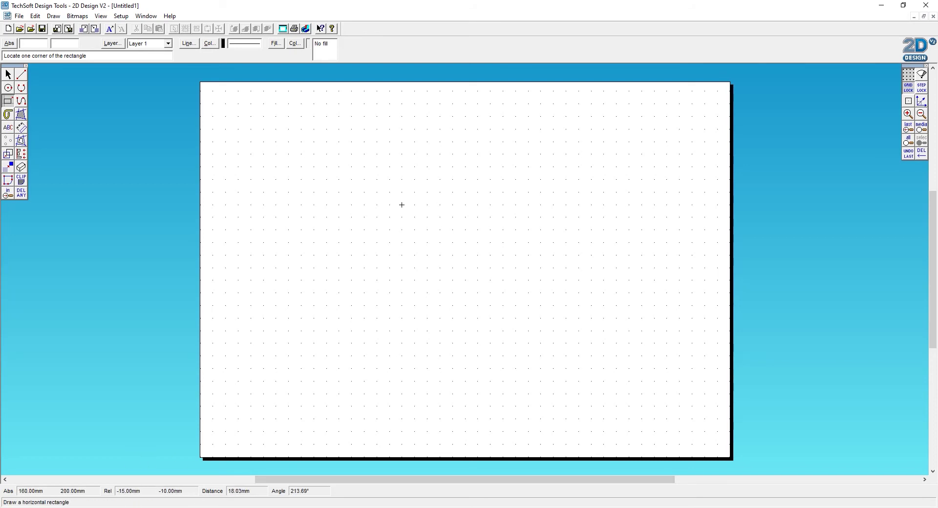
{"action": "left_click", "coordinate": [401, 204]}
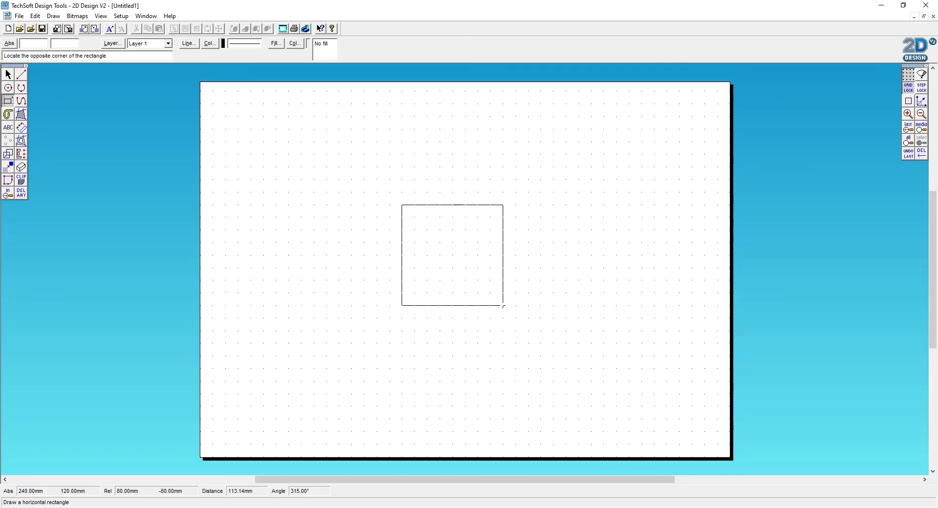
{"action": "left_click", "coordinate": [503, 306]}
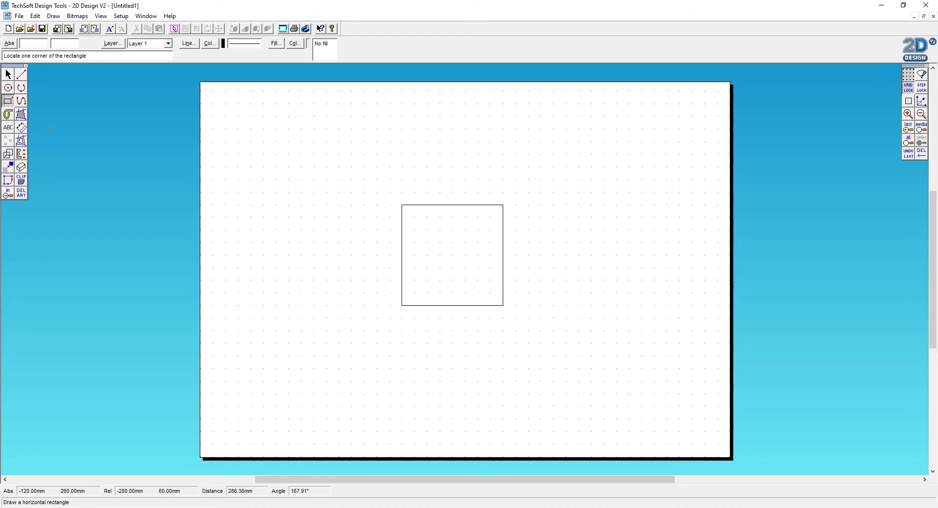
Step: Offset a closed contour with spacing 5 outside the base square to make a larger square
{"action": "left_click", "coordinate": [23, 141]}
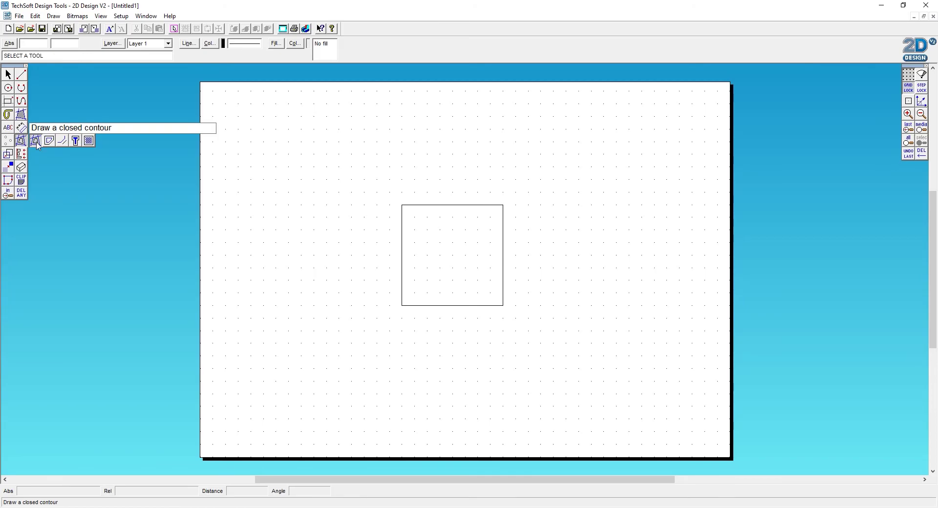
{"action": "left_click", "coordinate": [36, 142]}
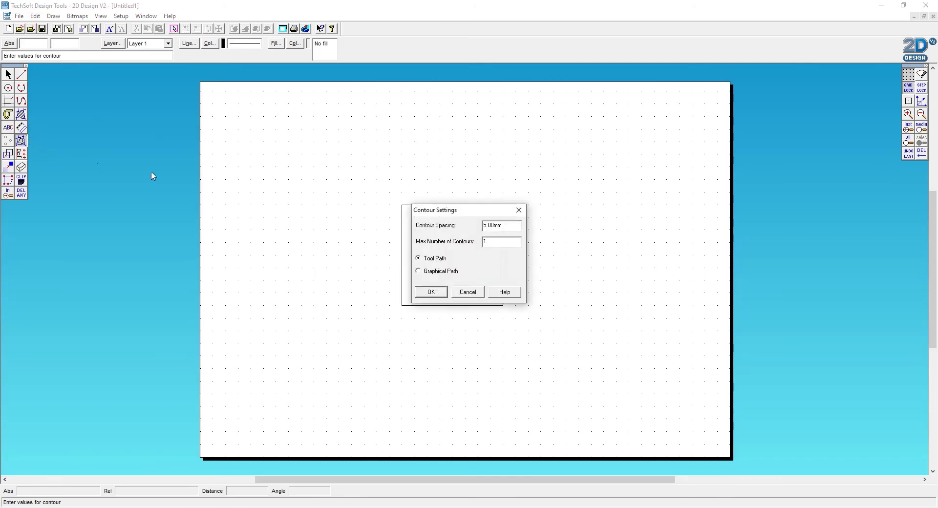
{"action": "left_click_drag", "start_coordinate": [512, 226], "coordinate": [472, 224]}
{"action": "type", "text": "50"}
{"action": "left_click", "coordinate": [431, 292]}
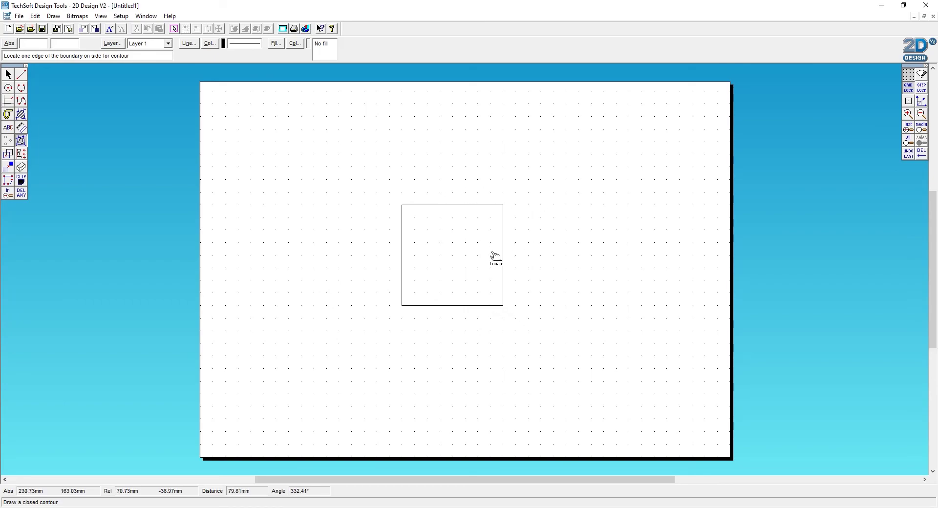
{"action": "left_click", "coordinate": [520, 242]}
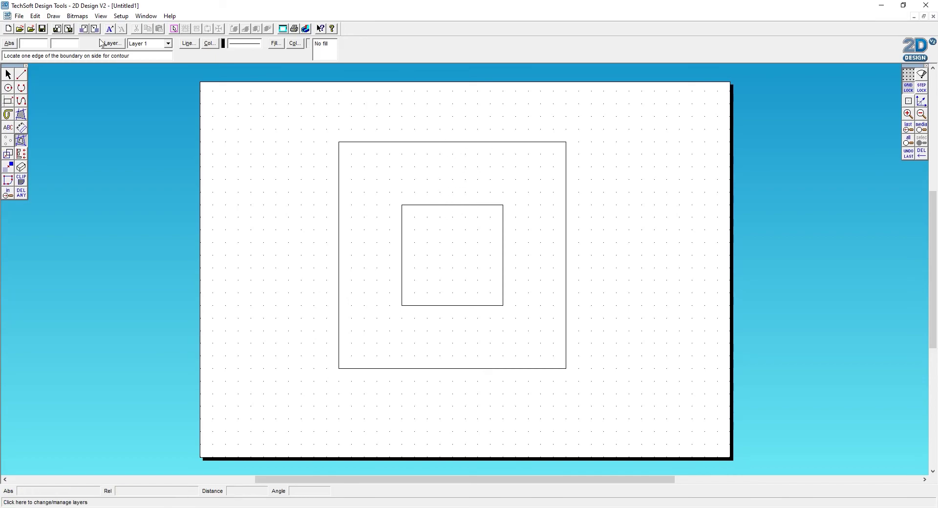
{"action": "left_click", "coordinate": [21, 75]}
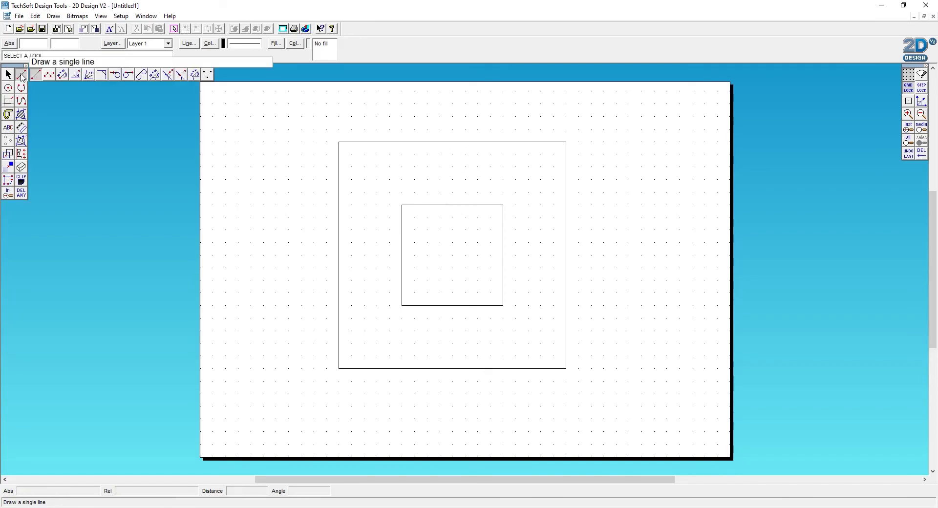
Step: Draw 90° lines extending the square's edges out to the right and upward past the outer square
{"action": "left_click", "coordinate": [76, 75]}
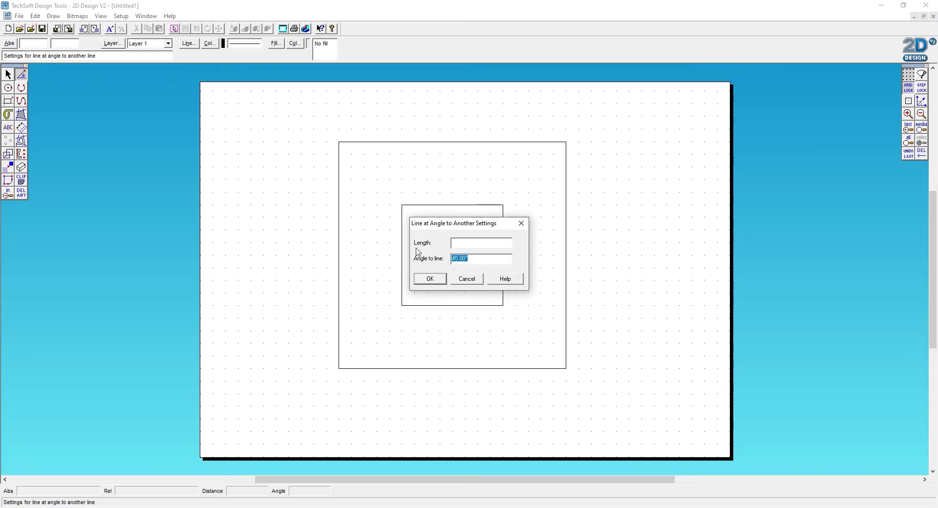
{"action": "type", "text": "90"}
{"action": "left_click", "coordinate": [430, 280]}
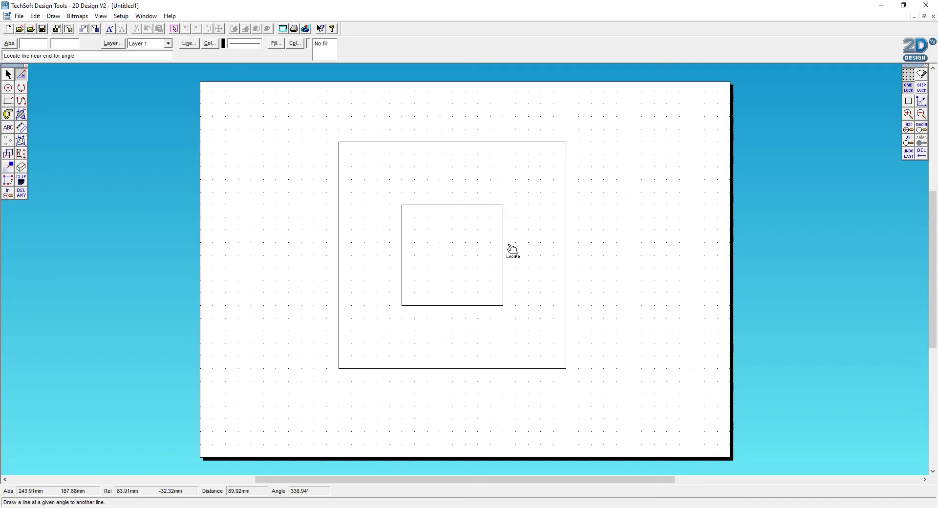
{"action": "left_click", "coordinate": [504, 219]}
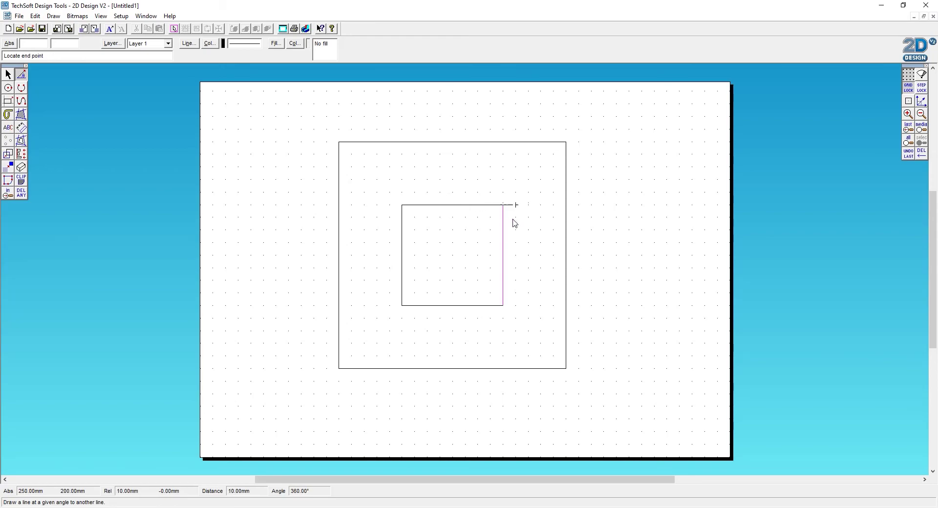
{"action": "left_click", "coordinate": [595, 217]}
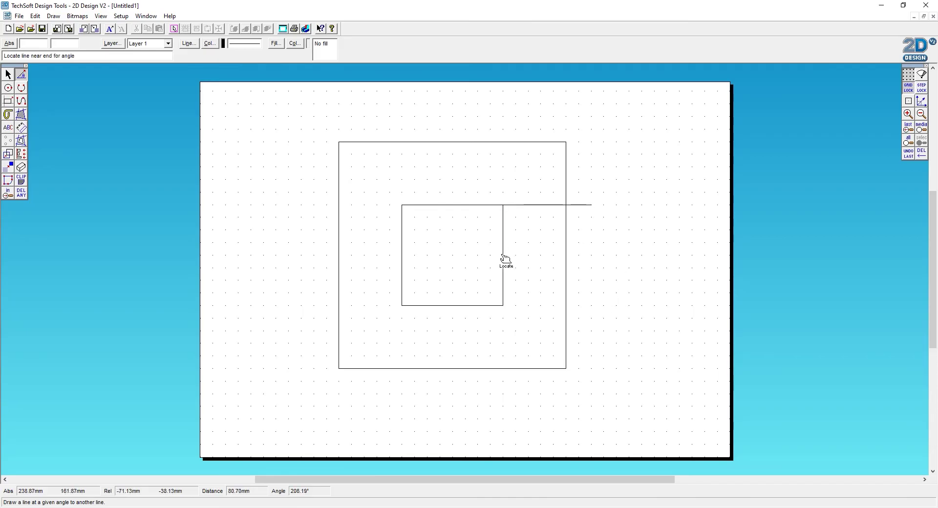
{"action": "left_click", "coordinate": [505, 298]}
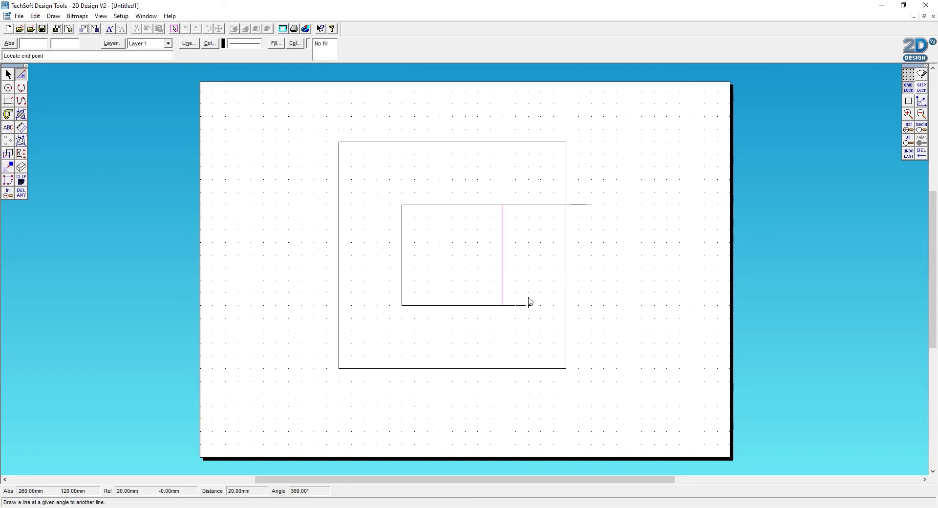
{"action": "left_click", "coordinate": [603, 306]}
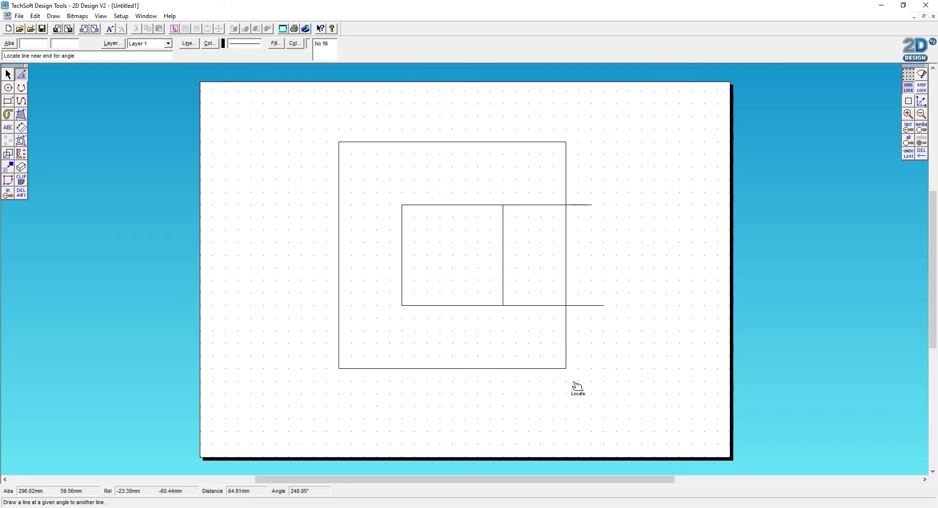
{"action": "left_click", "coordinate": [494, 206]}
{"action": "left_click", "coordinate": [501, 117]}
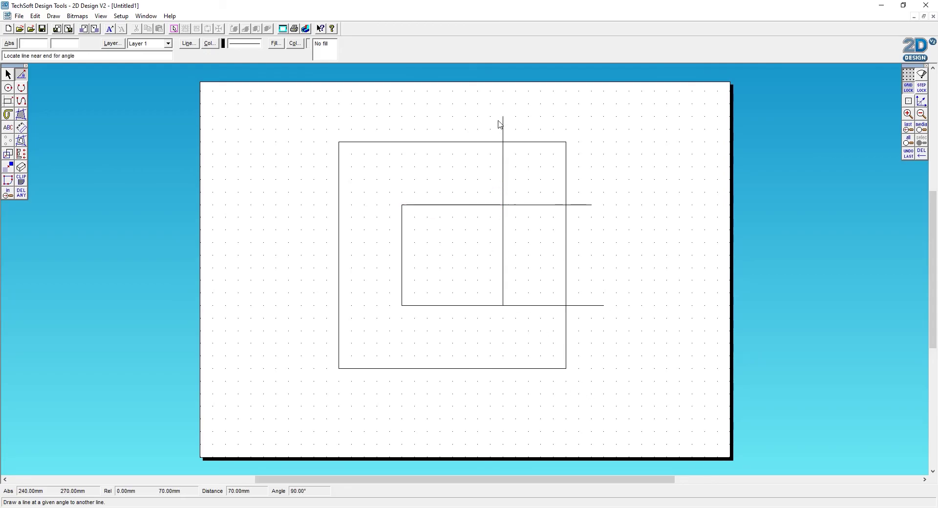
{"action": "left_click", "coordinate": [420, 206]}
{"action": "left_click", "coordinate": [421, 110]}
Step: Draw 90° lines extending the square's edges out to the left and downward past the outer square
{"action": "left_click", "coordinate": [402, 223]}
{"action": "left_click", "coordinate": [314, 227]}
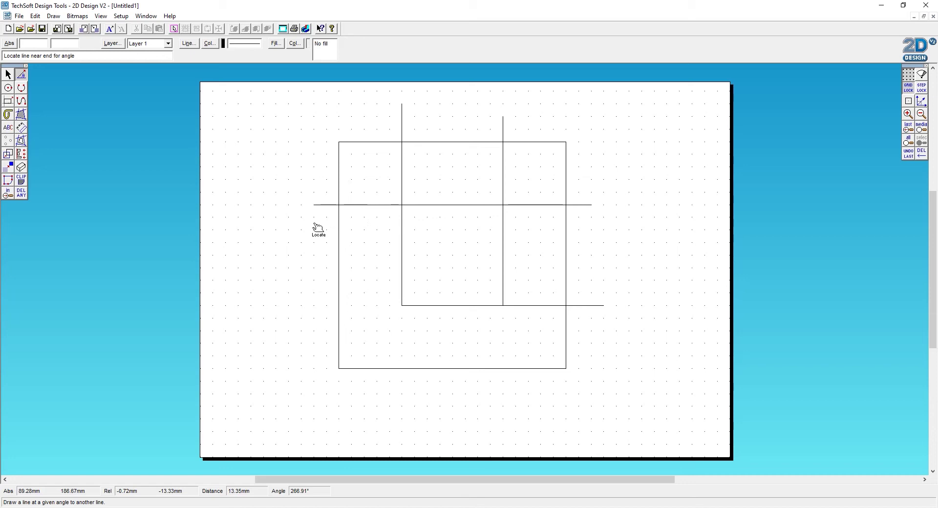
{"action": "left_click", "coordinate": [403, 293]}
{"action": "left_click", "coordinate": [277, 309]}
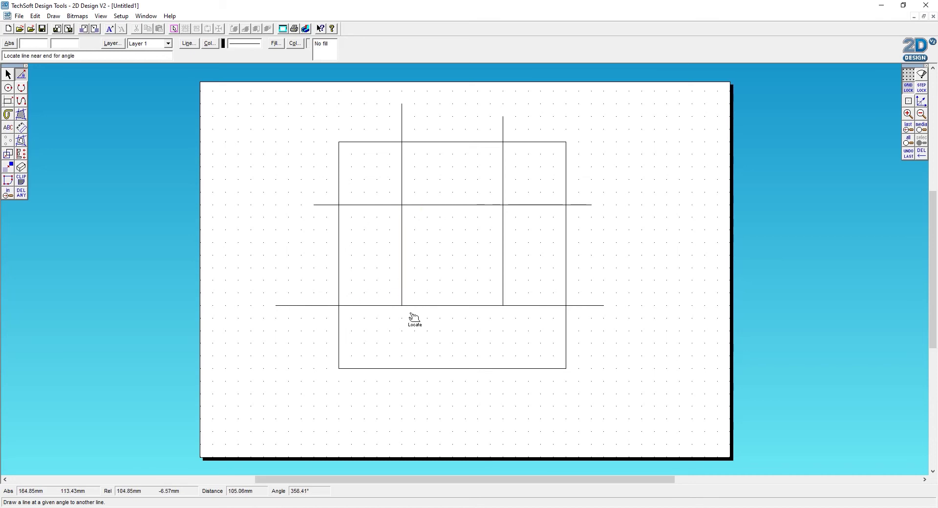
{"action": "left_click", "coordinate": [413, 307]}
{"action": "left_click", "coordinate": [416, 400]}
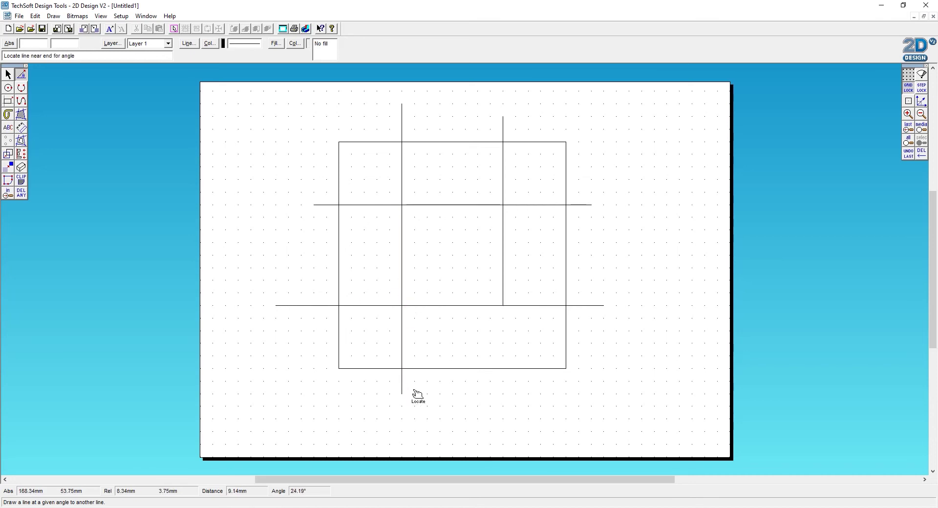
{"action": "left_click", "coordinate": [492, 308]}
{"action": "left_click", "coordinate": [502, 394]}
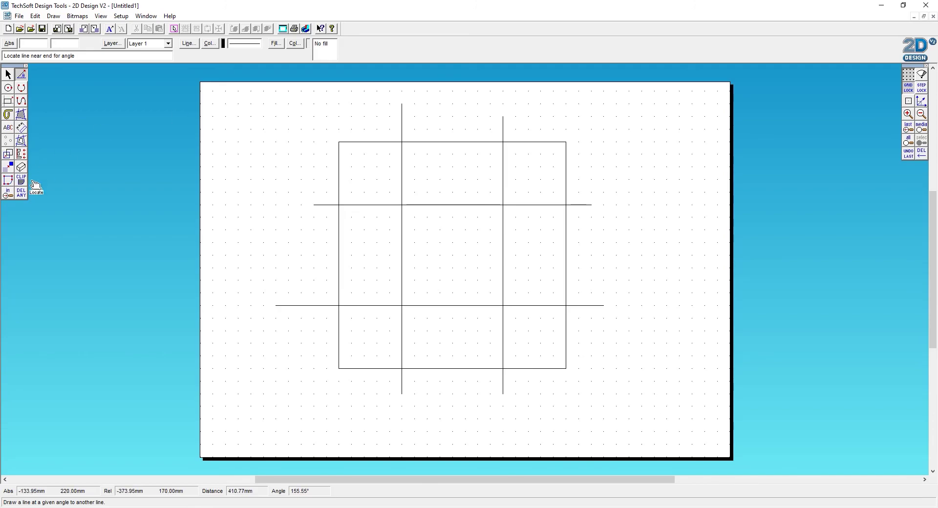
{"action": "left_click", "coordinate": [19, 198]}
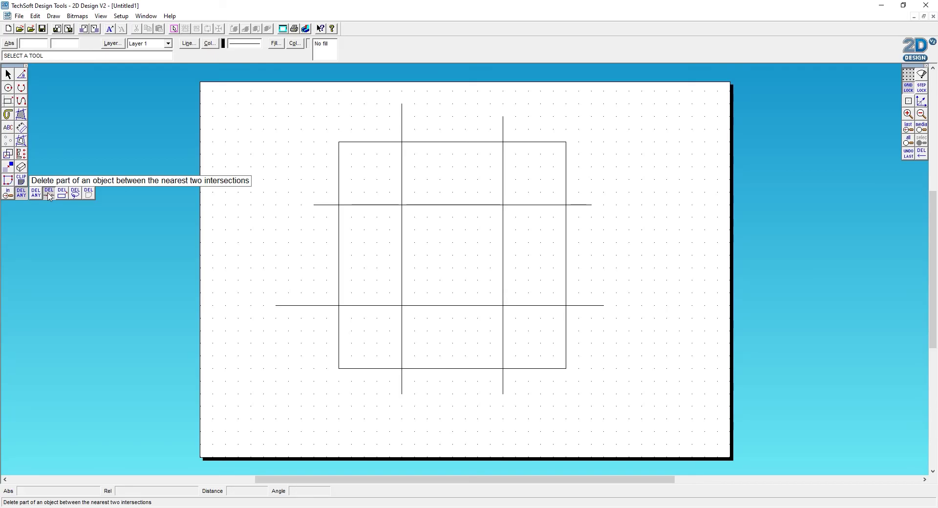
Step: Trim the lower and lower-left construction-line overhangs
{"action": "left_click", "coordinate": [49, 196]}
{"action": "left_click", "coordinate": [284, 305]}
{"action": "left_click", "coordinate": [338, 342]}
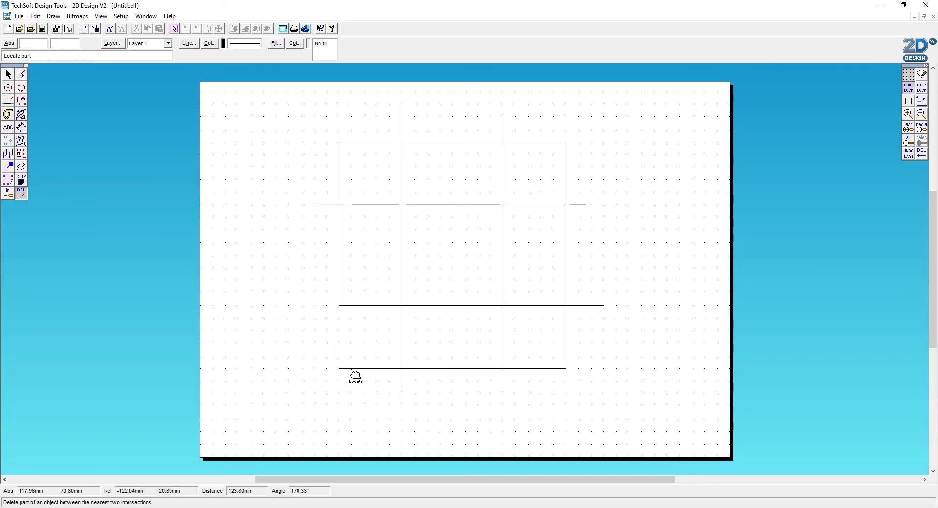
{"action": "left_click", "coordinate": [354, 373]}
{"action": "left_click", "coordinate": [401, 389]}
{"action": "left_click", "coordinate": [502, 391]}
{"action": "left_click", "coordinate": [561, 377]}
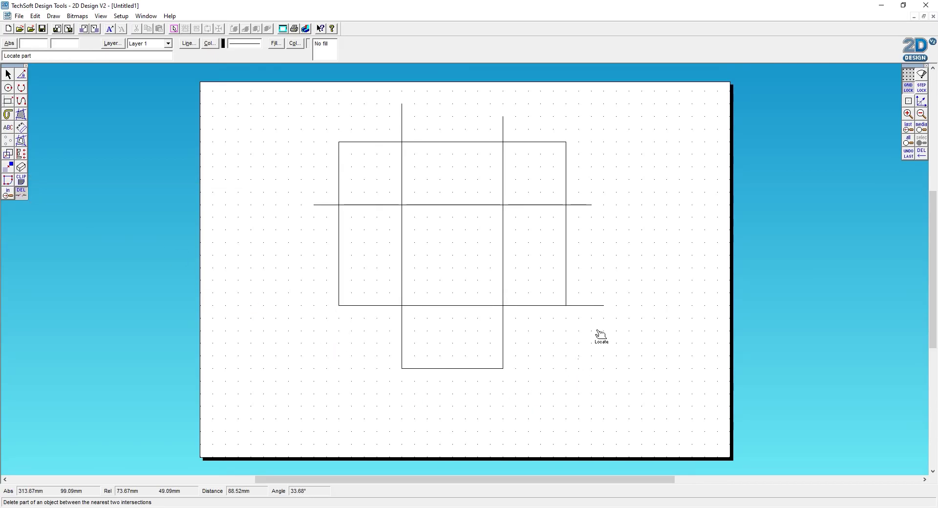
Step: Trim the right-hand and upper-left construction-line overhangs and outer-square corners
{"action": "left_click", "coordinate": [604, 308]}
{"action": "left_click", "coordinate": [594, 206]}
{"action": "left_click", "coordinate": [567, 173]}
{"action": "left_click", "coordinate": [555, 145]}
{"action": "left_click", "coordinate": [508, 128]}
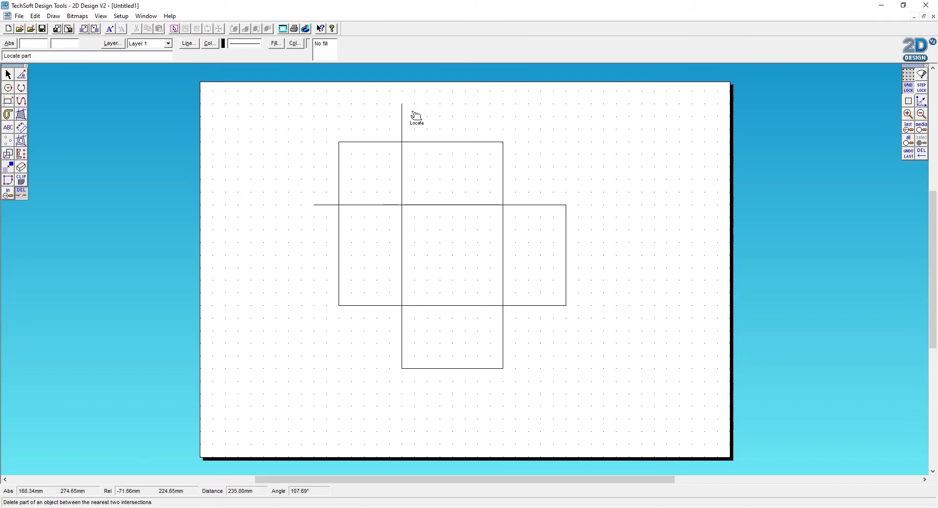
{"action": "left_click", "coordinate": [401, 115]}
{"action": "left_click", "coordinate": [366, 142]}
{"action": "left_click", "coordinate": [339, 168]}
{"action": "left_click", "coordinate": [321, 205]}
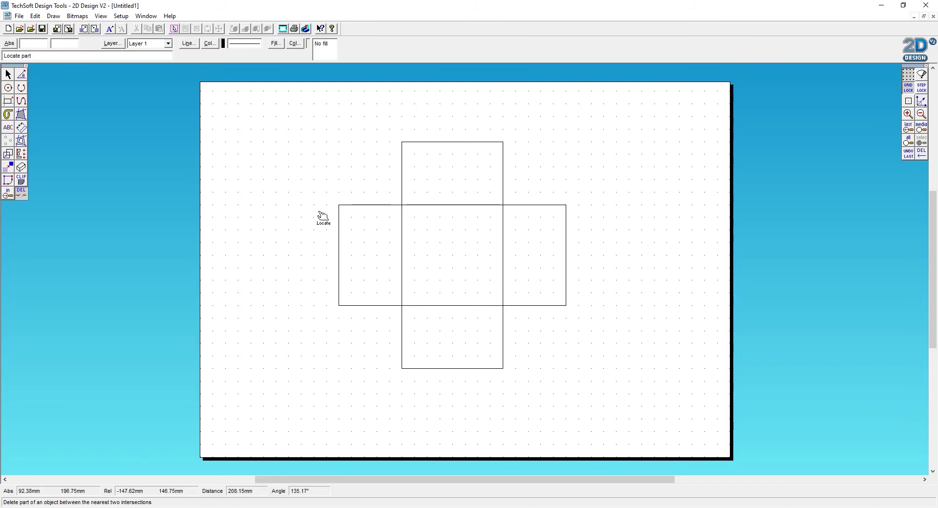
Step: Offset a closed contour with spacing 1 around the cross-shaped net
{"action": "left_click", "coordinate": [21, 141]}
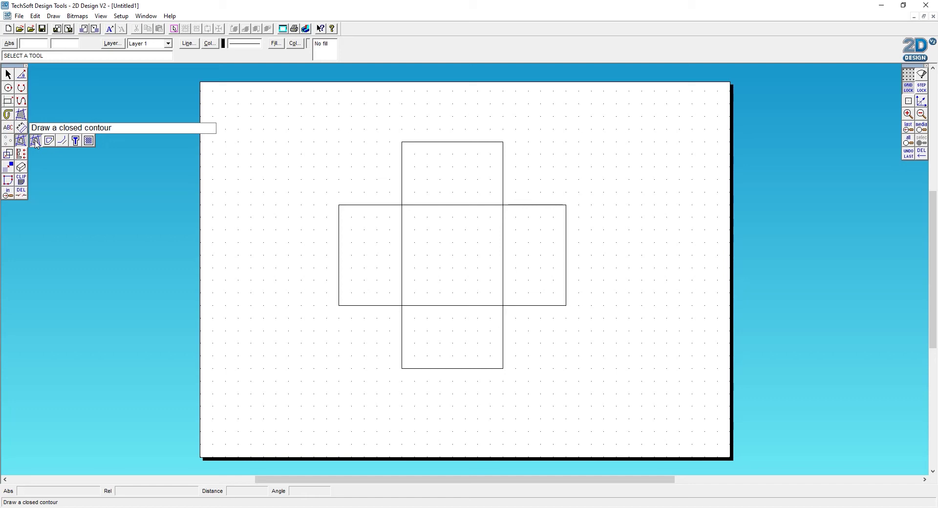
{"action": "left_click", "coordinate": [36, 141]}
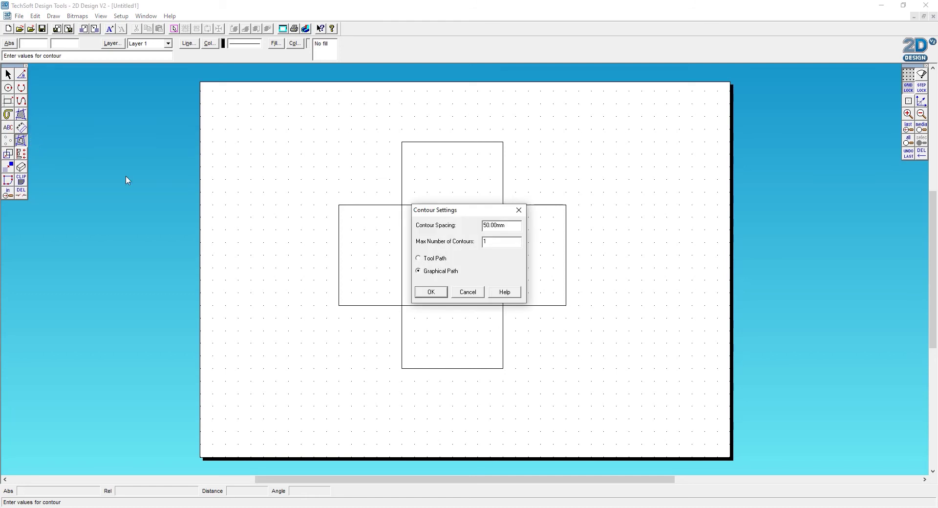
{"action": "double_click", "coordinate": [504, 226]}
{"action": "type", "text": "10"}
{"action": "left_click", "coordinate": [441, 288]}
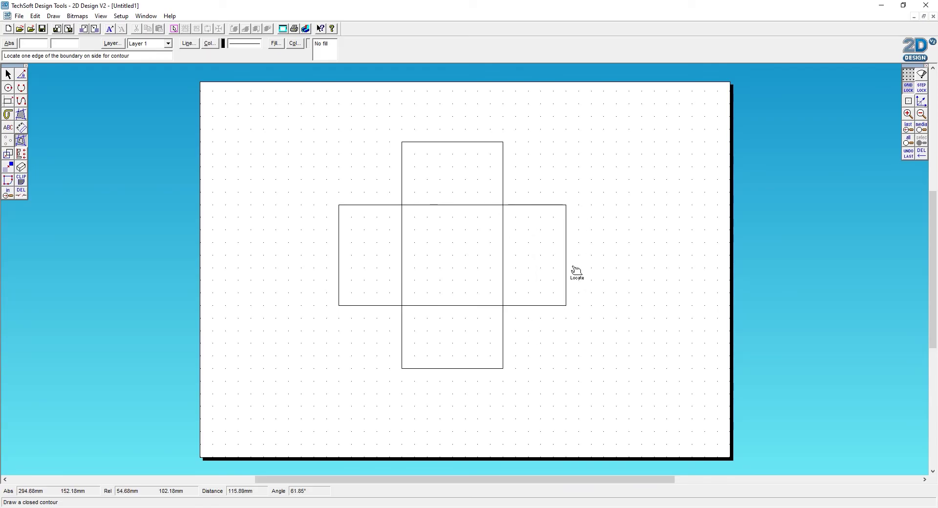
{"action": "left_click", "coordinate": [579, 240]}
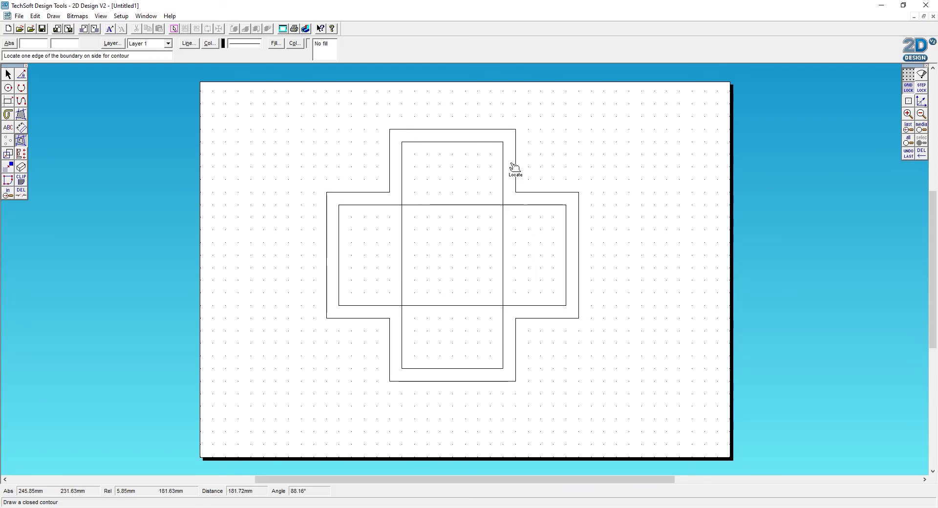
{"action": "left_click", "coordinate": [22, 76]}
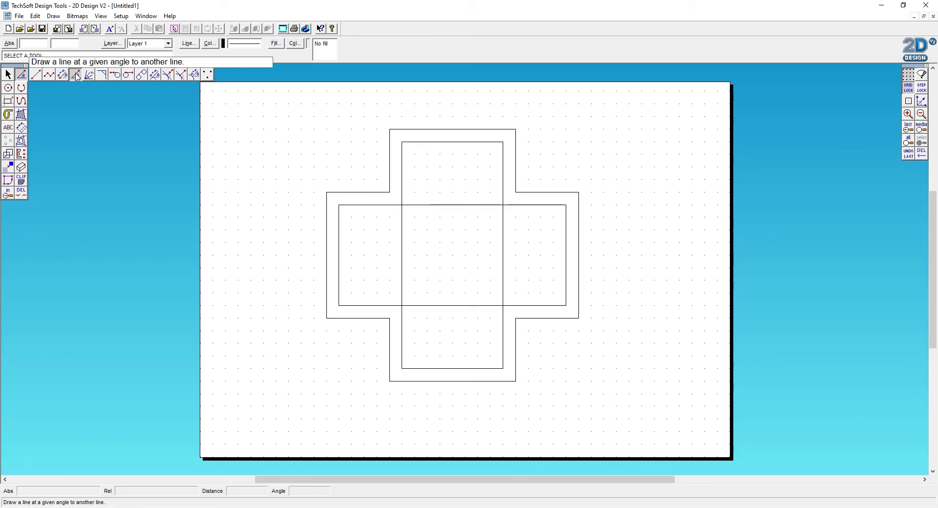
Step: Draw 45° lines from the top panel's corners out to the offset outline
{"action": "left_click", "coordinate": [76, 76]}
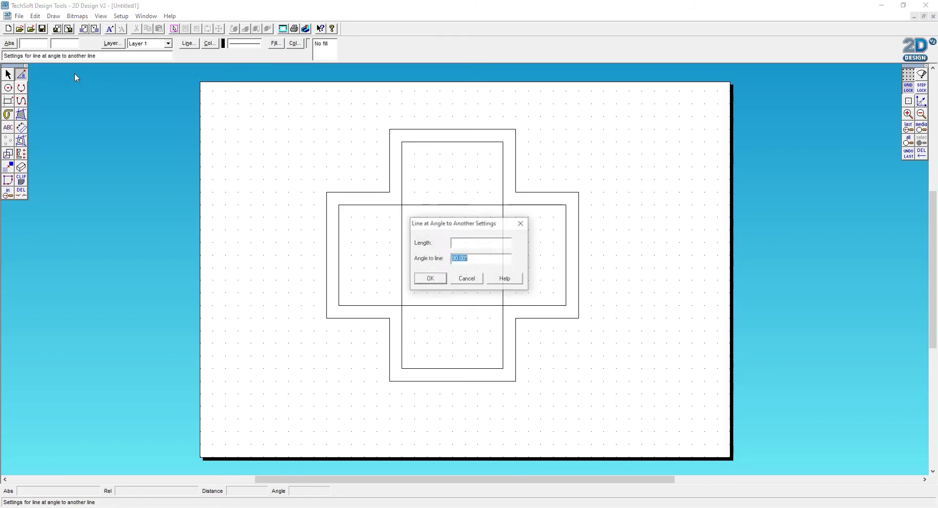
{"action": "left_click", "coordinate": [423, 282]}
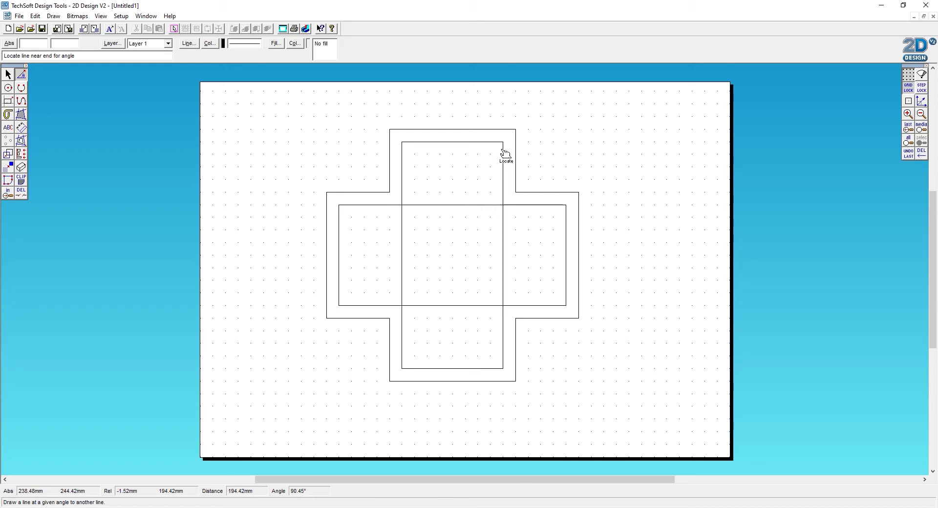
{"action": "left_click", "coordinate": [503, 154]}
{"action": "left_click", "coordinate": [532, 185]}
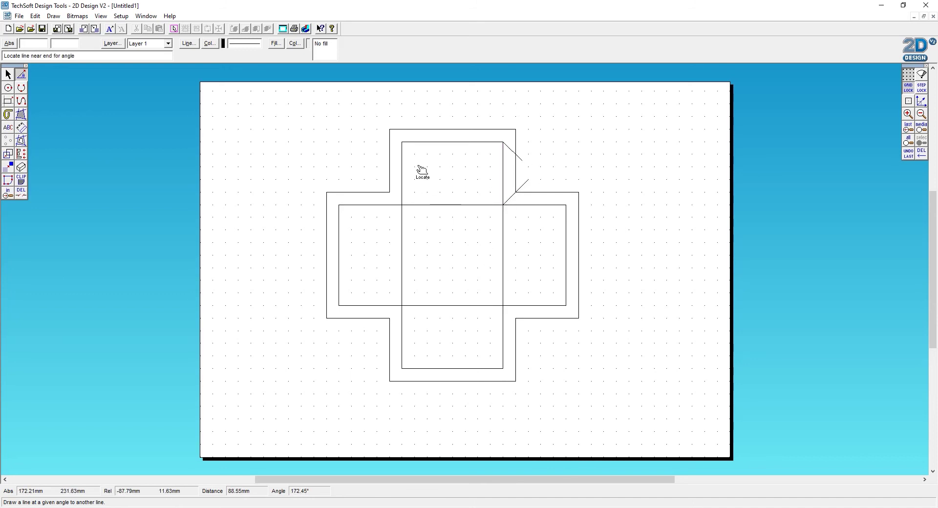
{"action": "left_click", "coordinate": [405, 153]}
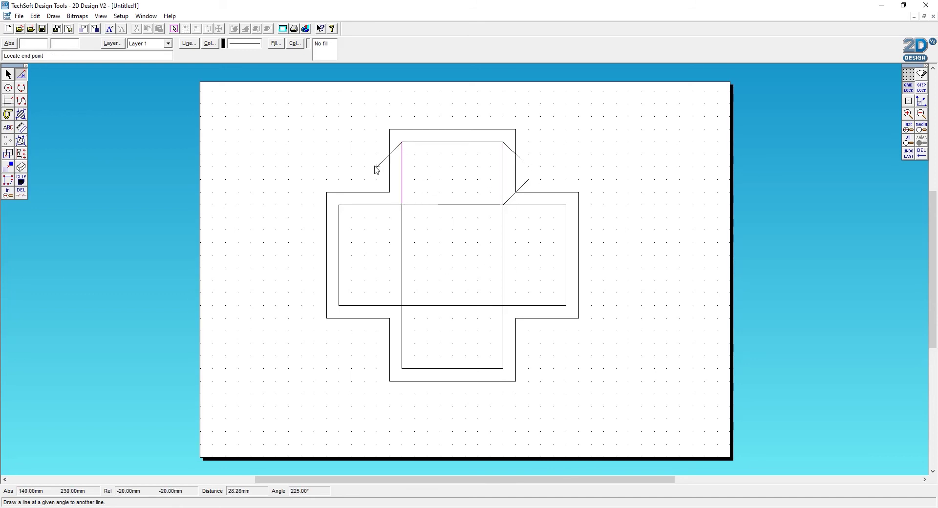
{"action": "left_click", "coordinate": [379, 169]}
{"action": "left_click", "coordinate": [400, 198]}
{"action": "left_click", "coordinate": [389, 187]}
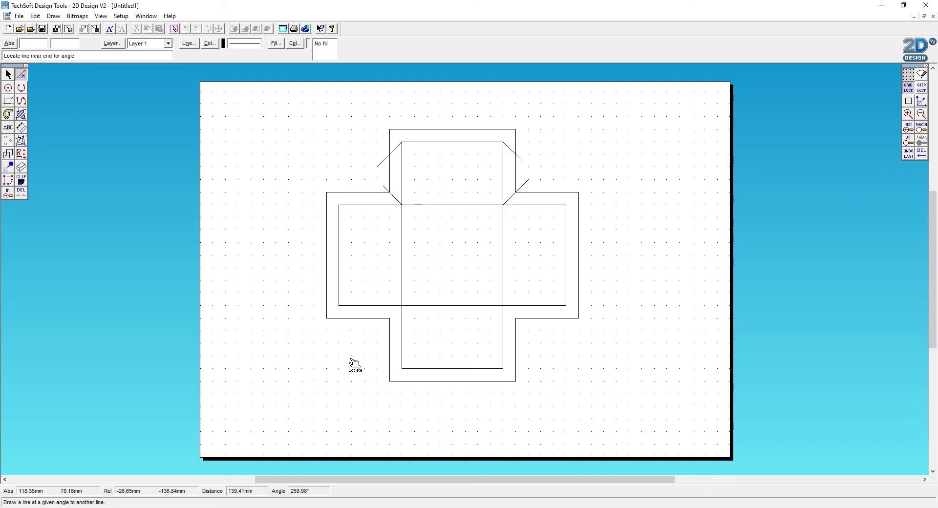
Step: Draw 45° lines from the bottom panel's corners out to the offset outline
{"action": "left_click", "coordinate": [400, 323]}
{"action": "left_click", "coordinate": [365, 343]}
{"action": "left_click", "coordinate": [405, 360]}
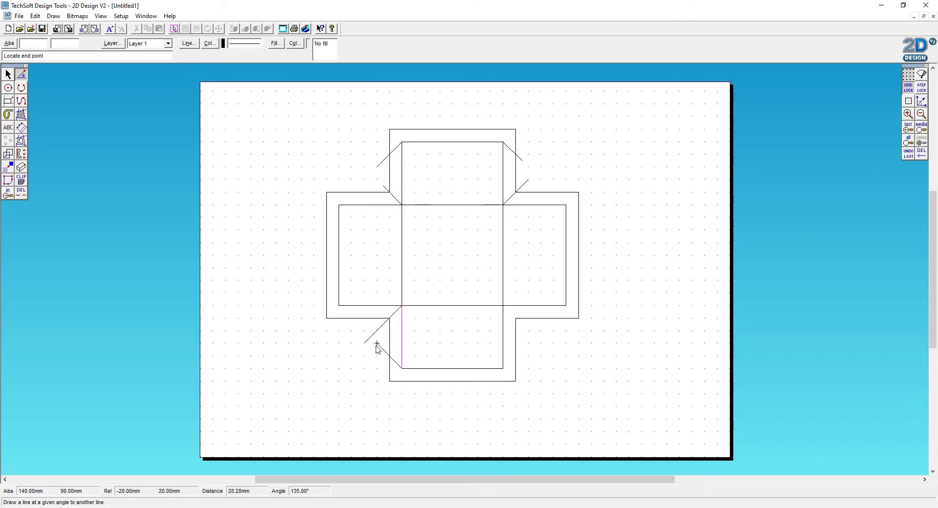
{"action": "left_click", "coordinate": [377, 344]}
{"action": "left_click", "coordinate": [503, 360]}
{"action": "left_click", "coordinate": [534, 337]}
{"action": "left_click", "coordinate": [504, 317]}
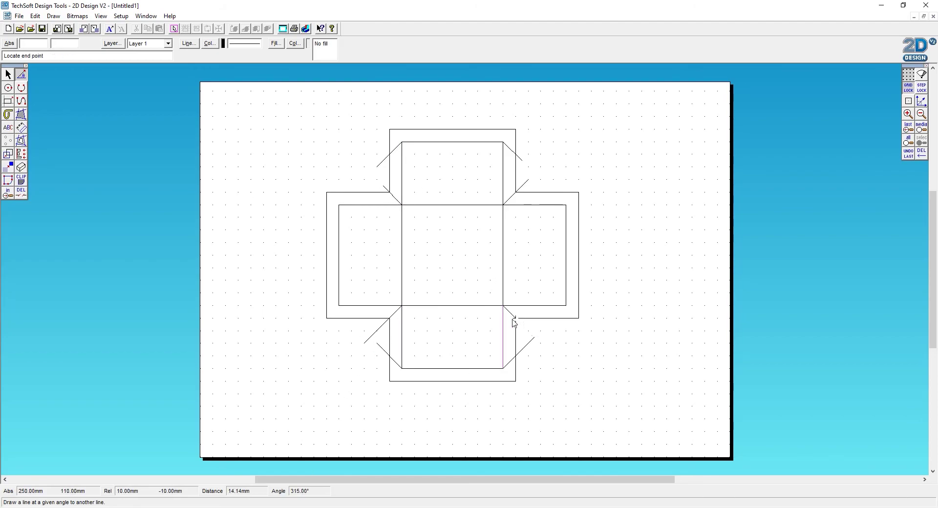
{"action": "left_click", "coordinate": [534, 337]}
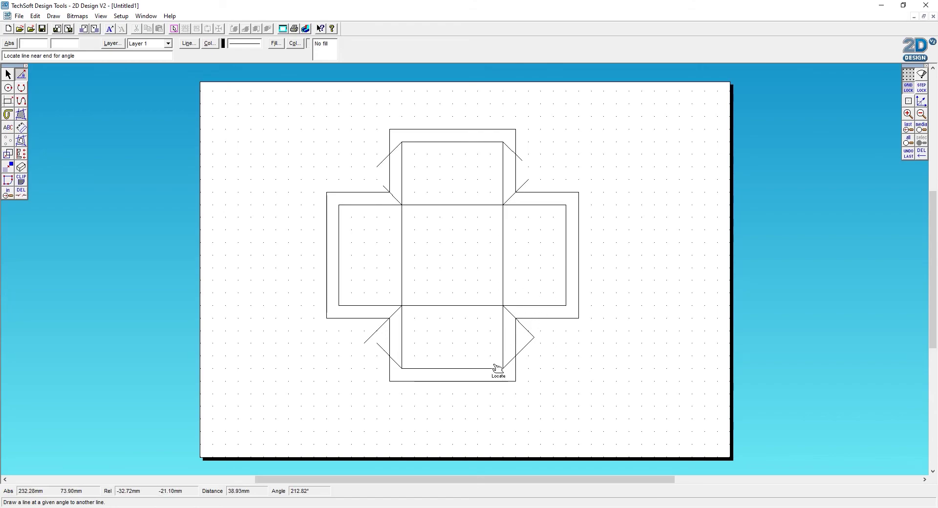
Step: Trim the outline and diagonal overshoots around the top and right panels
{"action": "left_click", "coordinate": [19, 197]}
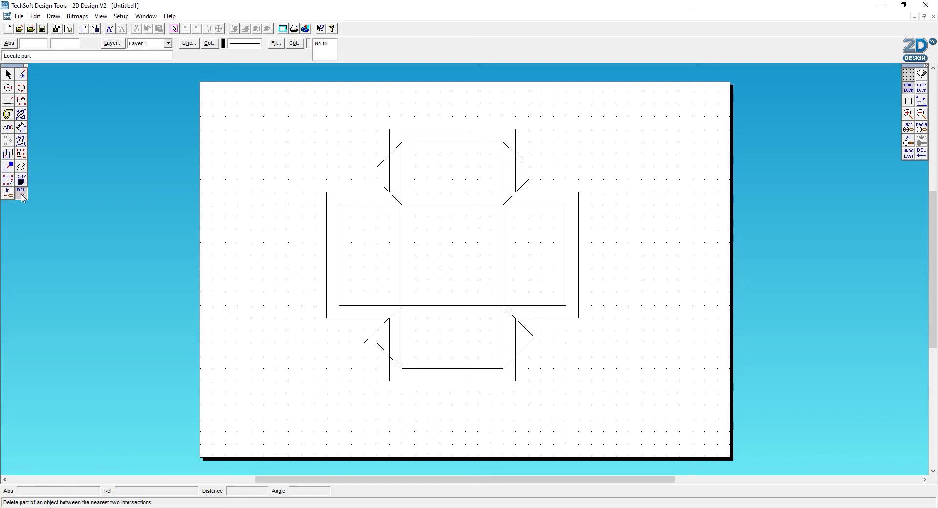
{"action": "left_click", "coordinate": [379, 193]}
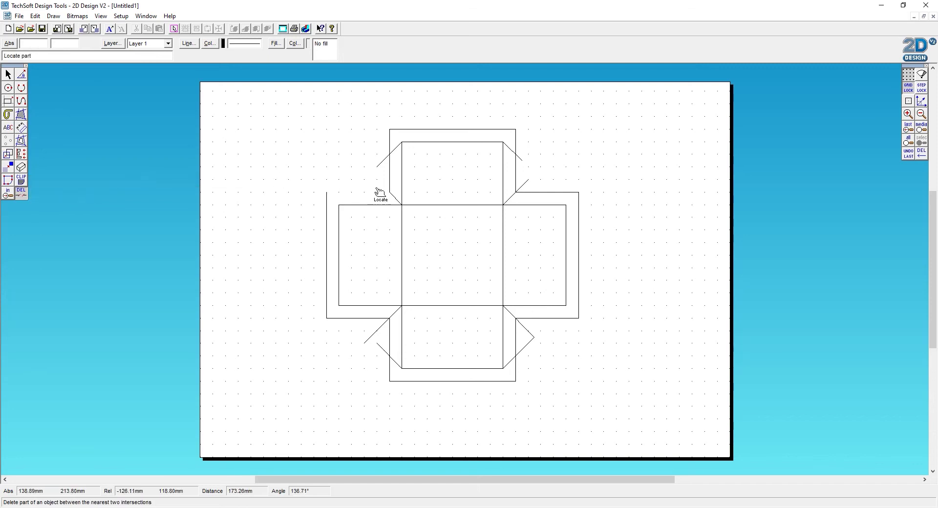
{"action": "left_click", "coordinate": [383, 160]}
{"action": "left_click", "coordinate": [412, 130]}
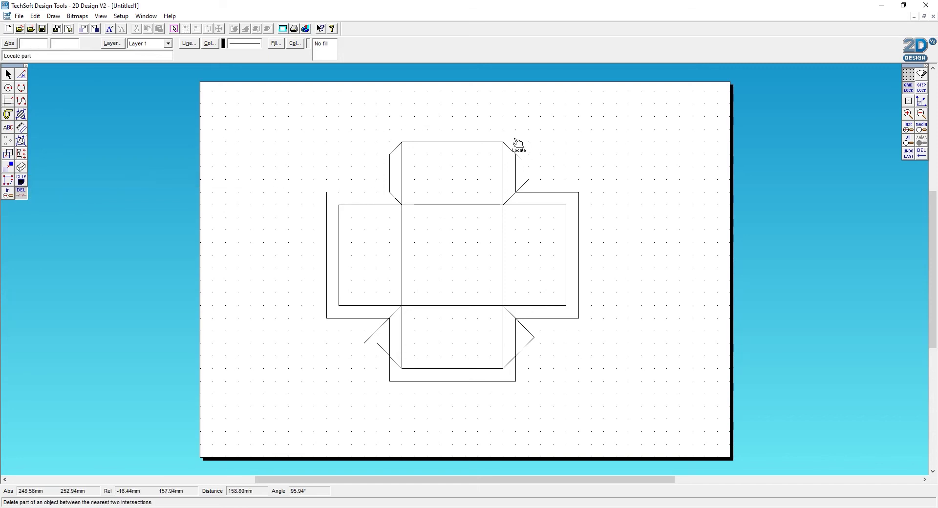
{"action": "left_click", "coordinate": [519, 157]}
{"action": "left_click", "coordinate": [538, 193]}
{"action": "left_click", "coordinate": [579, 274]}
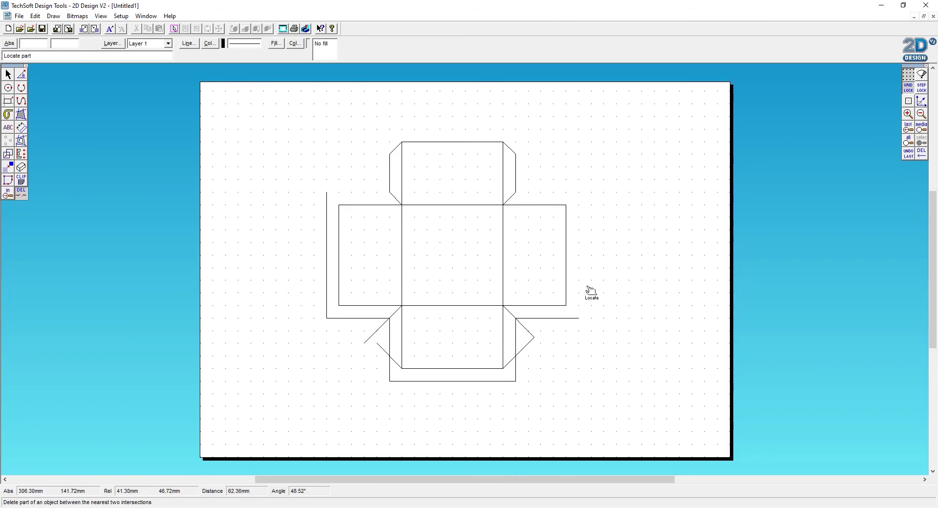
{"action": "left_click", "coordinate": [570, 318]}
{"action": "left_click", "coordinate": [529, 332]}
Step: Trim the bottom panel's outer edges and the leftover outline left of the net
{"action": "left_click", "coordinate": [530, 341]}
{"action": "left_click", "coordinate": [516, 374]}
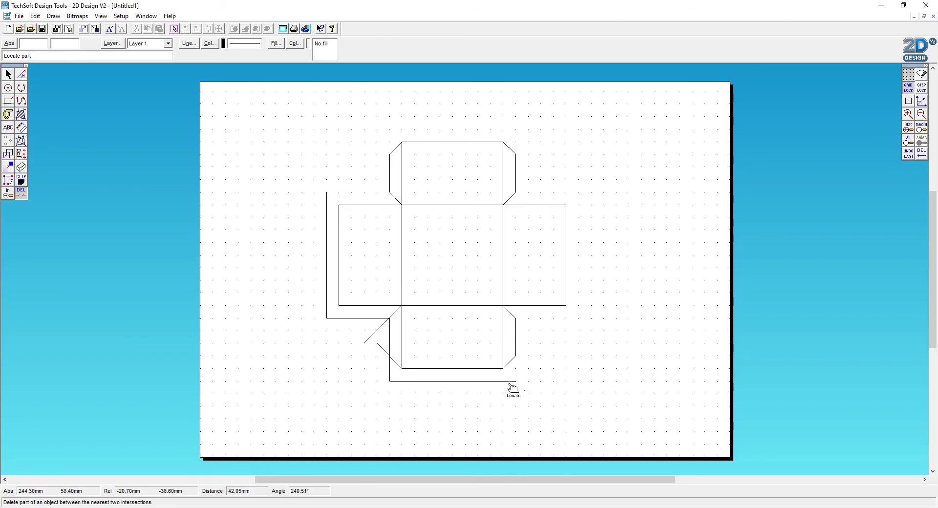
{"action": "left_click", "coordinate": [508, 382]}
{"action": "left_click", "coordinate": [390, 375]}
{"action": "left_click", "coordinate": [372, 334]}
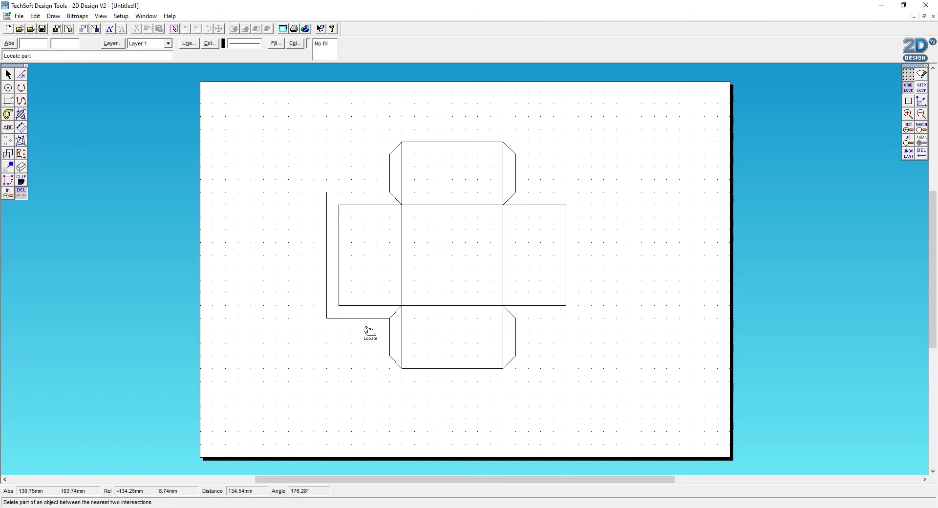
{"action": "left_click", "coordinate": [352, 318]}
{"action": "left_click", "coordinate": [327, 315]}
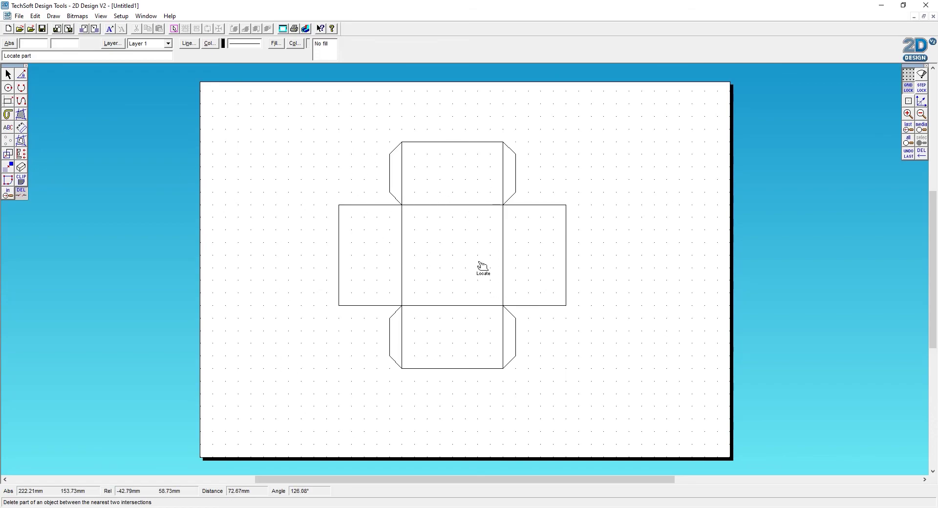
Step: Draw a rectangular panel left of the left panel, matching its height
{"action": "left_click", "coordinate": [8, 101]}
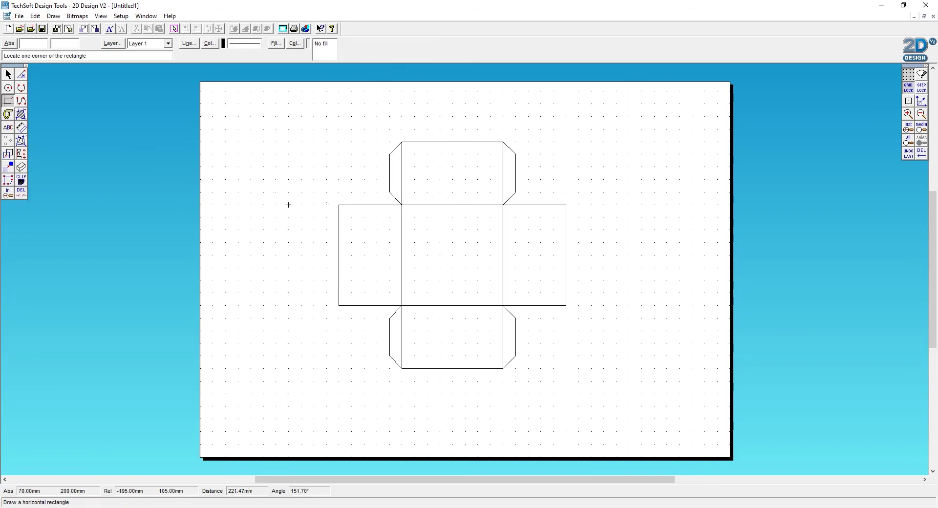
{"action": "left_click", "coordinate": [338, 204]}
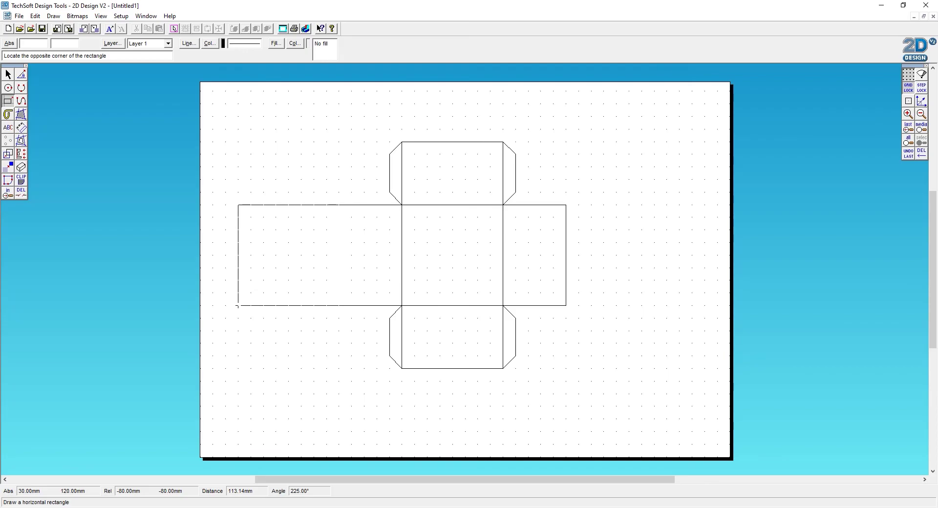
{"action": "left_click", "coordinate": [238, 306]}
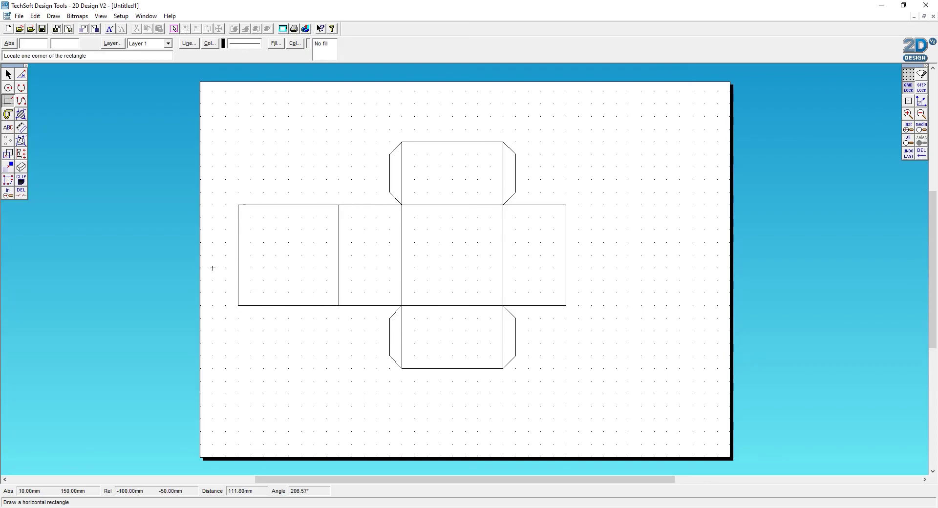
{"action": "left_click", "coordinate": [21, 193]}
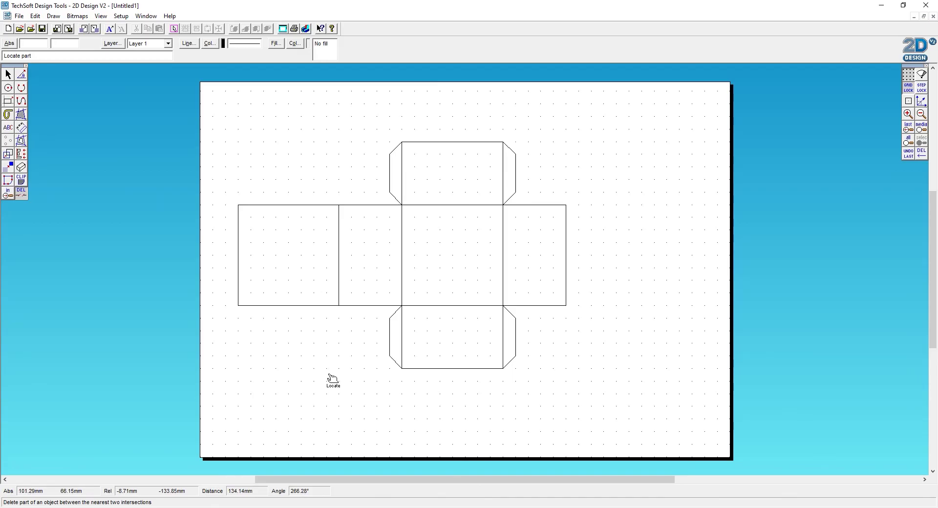
Step: Draw a vertical line forming the outer edge of a flap left of the new panel
{"action": "left_click", "coordinate": [21, 75]}
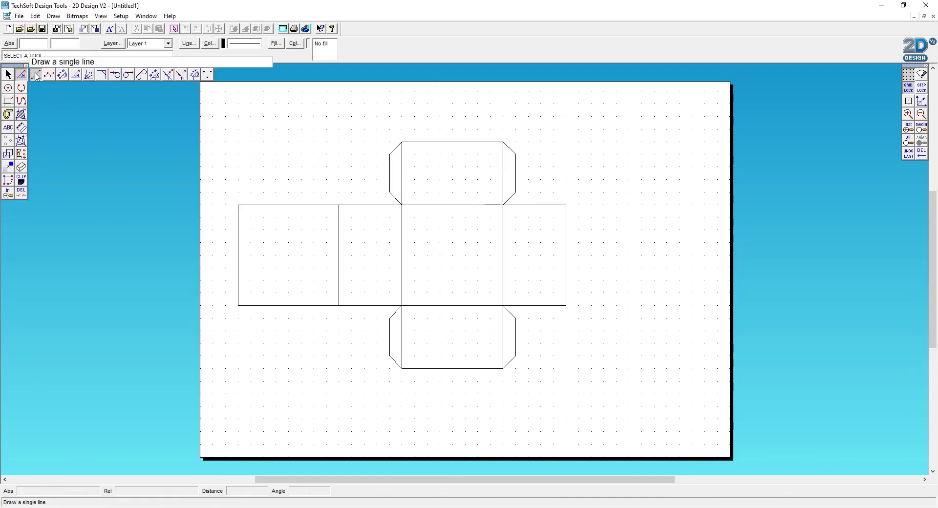
{"action": "left_click", "coordinate": [36, 76]}
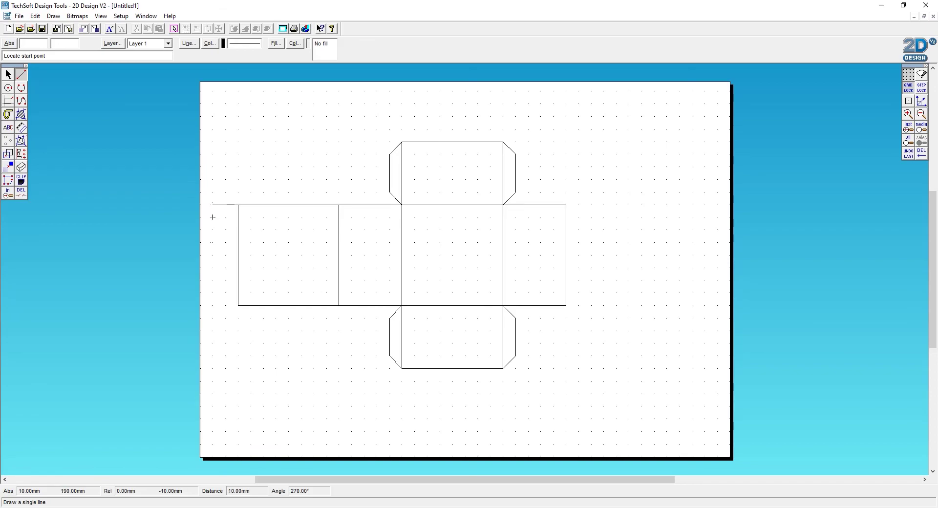
{"action": "left_click", "coordinate": [212, 205]}
{"action": "left_click", "coordinate": [213, 305]}
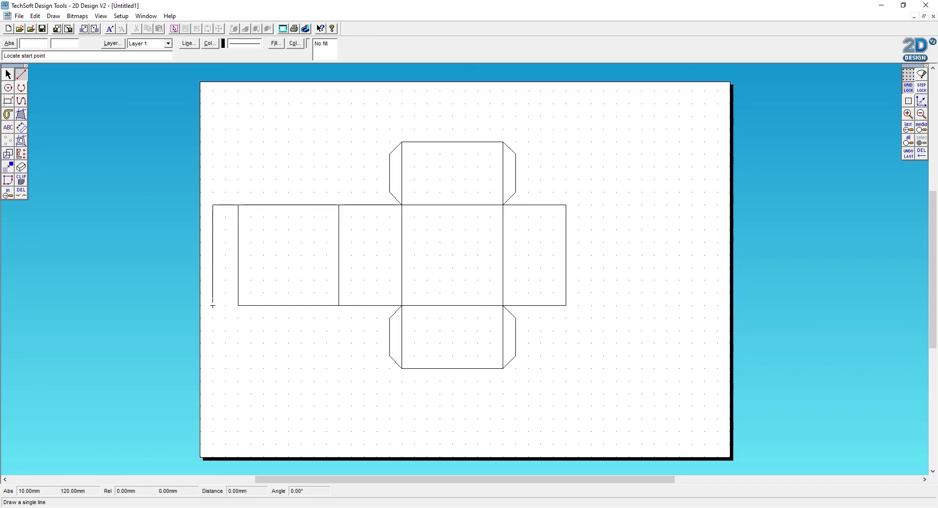
{"action": "left_click", "coordinate": [213, 305]}
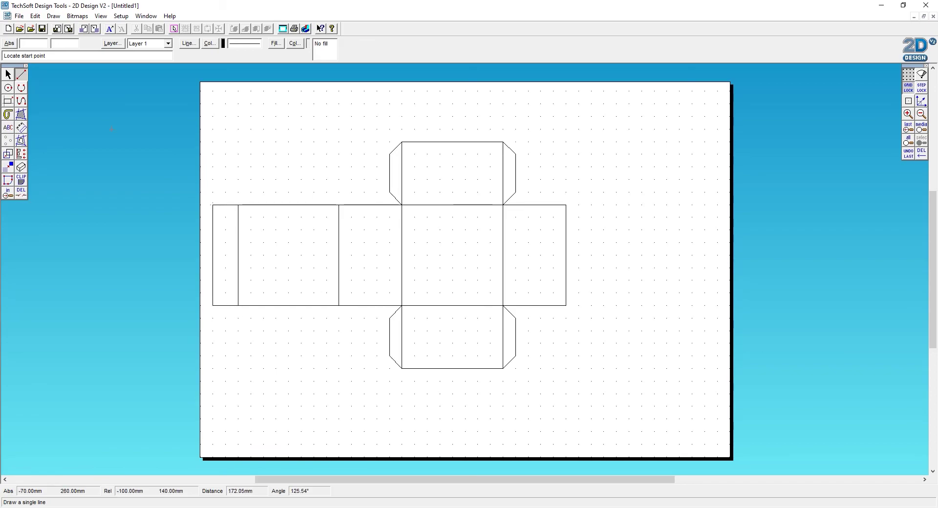
Step: Round the left flap's top-left and bottom-left corners with 15 mm fillets
{"action": "left_click", "coordinate": [21, 75]}
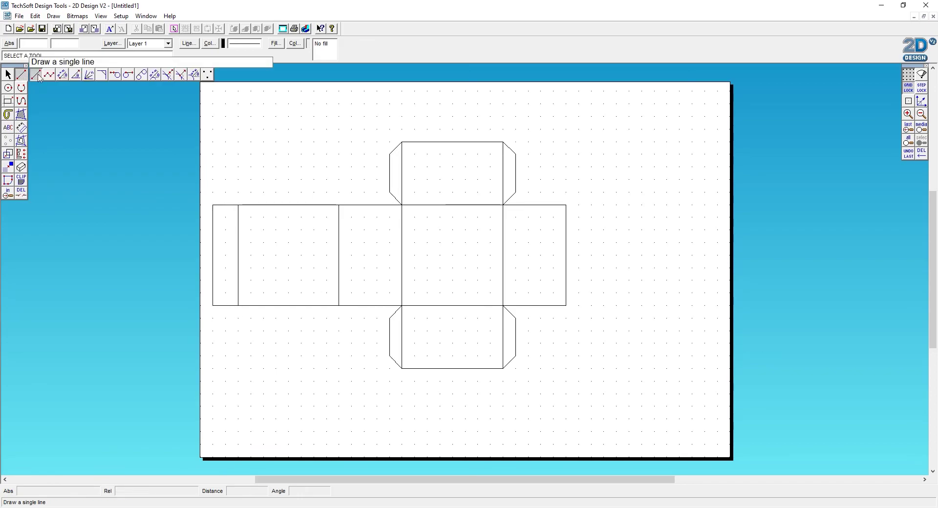
{"action": "left_click", "coordinate": [22, 88]}
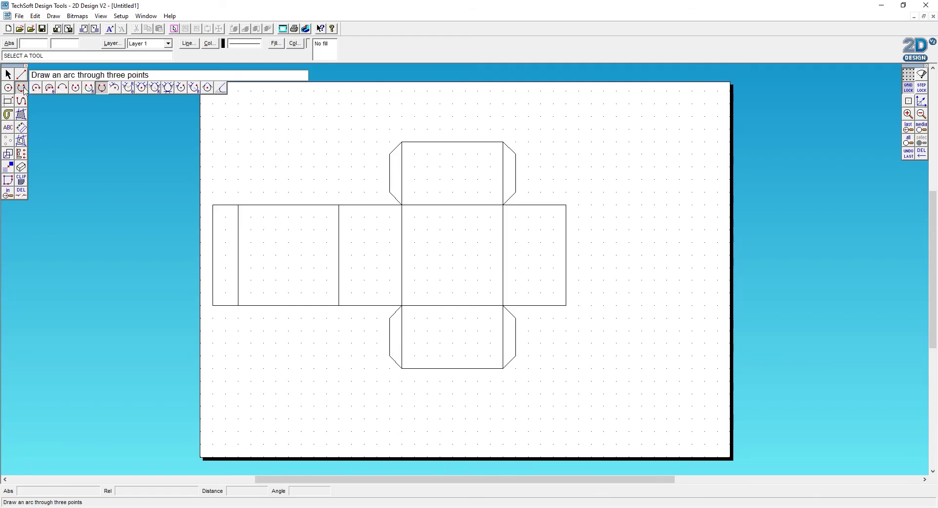
{"action": "left_click", "coordinate": [221, 89]}
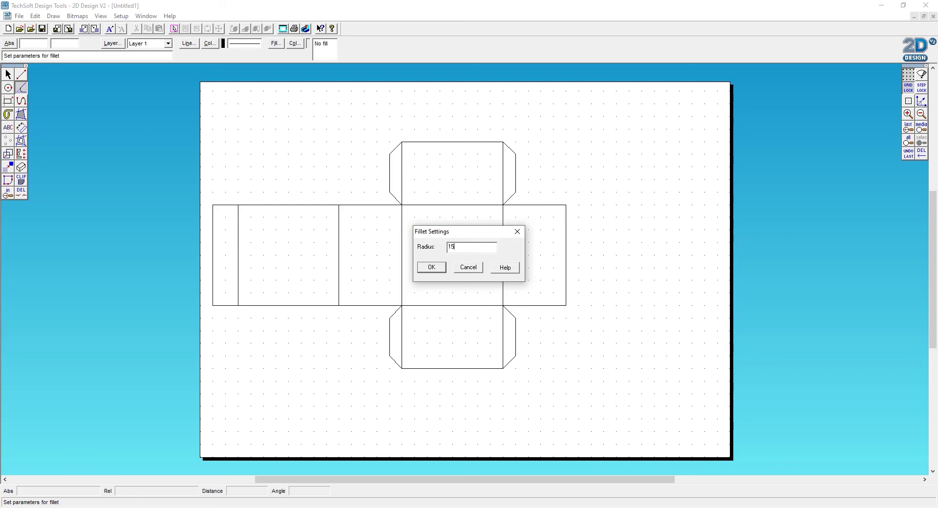
{"action": "left_click", "coordinate": [430, 267]}
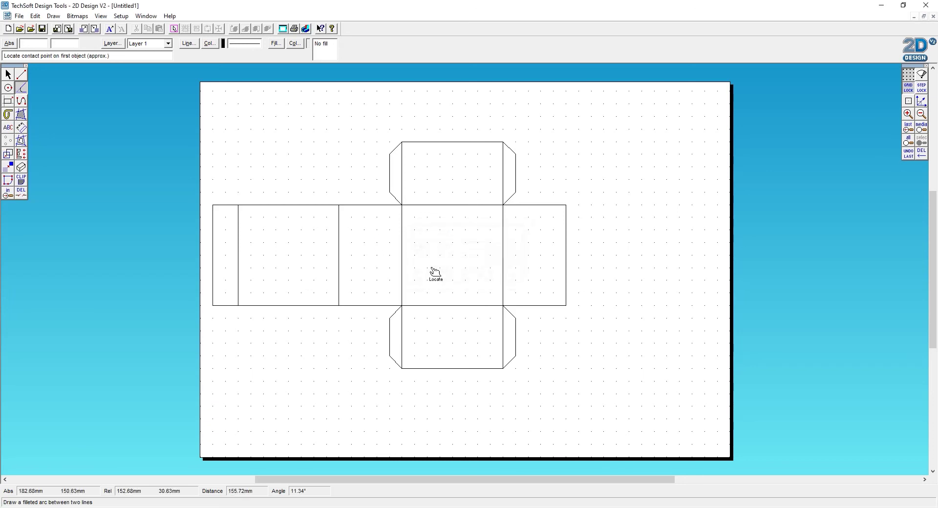
{"action": "left_click", "coordinate": [223, 205]}
{"action": "left_click", "coordinate": [215, 221]}
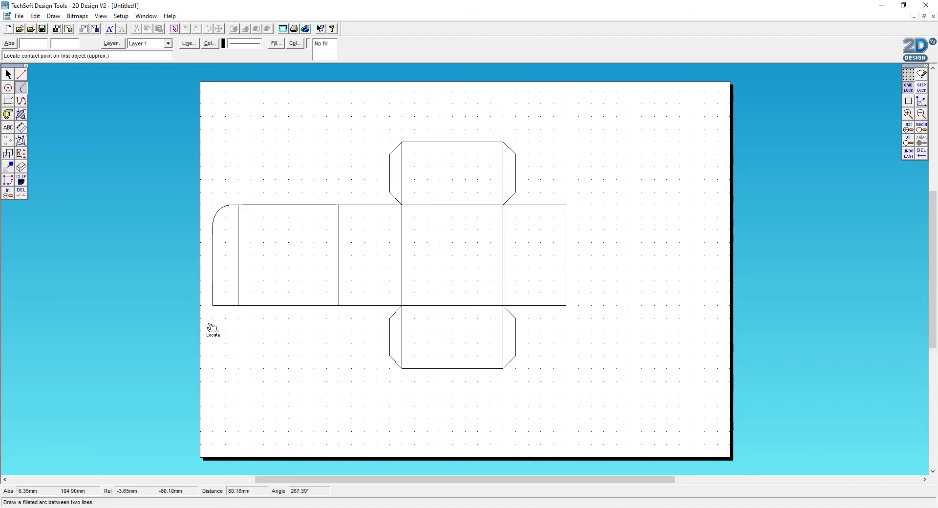
{"action": "left_click", "coordinate": [213, 284]}
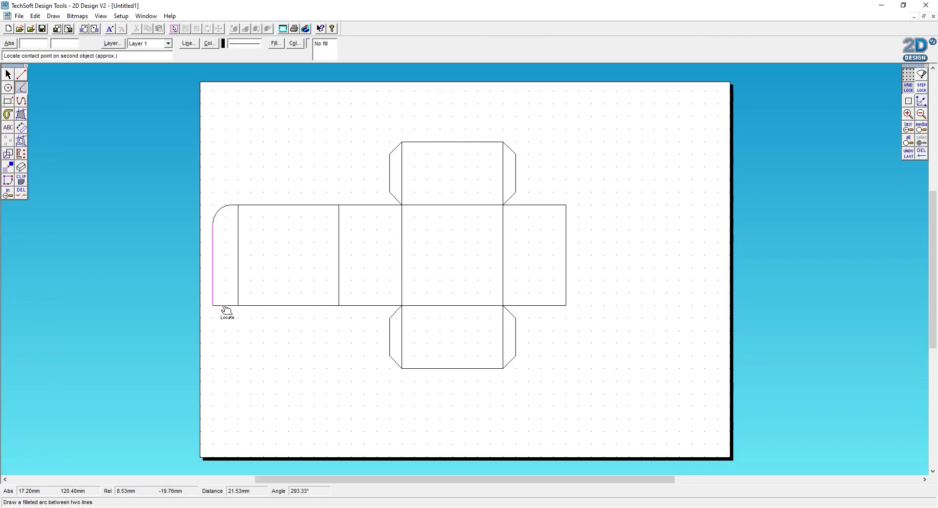
{"action": "left_click", "coordinate": [224, 306]}
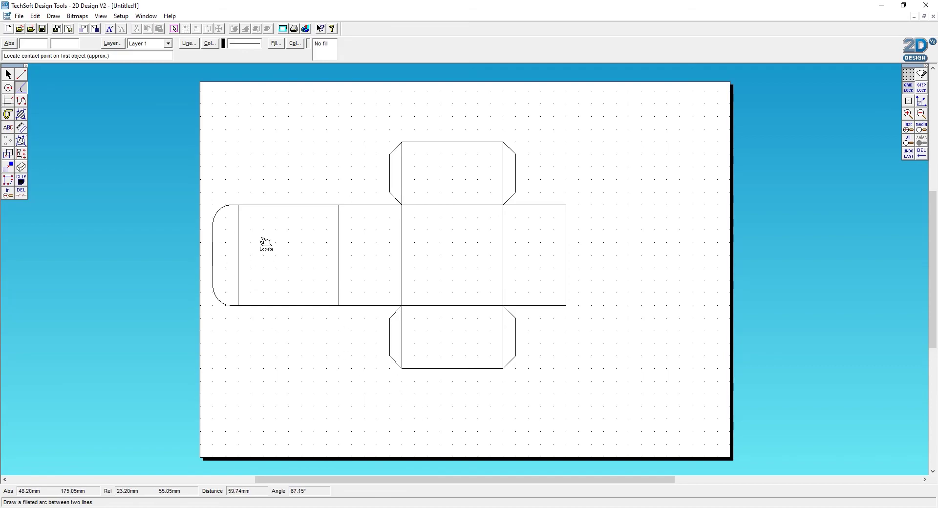
Step: Draw one closed contour 30 mm outside the whole box net, after dismissing the nothing-selected warning
{"action": "left_click", "coordinate": [21, 141]}
{"action": "left_click", "coordinate": [52, 142]}
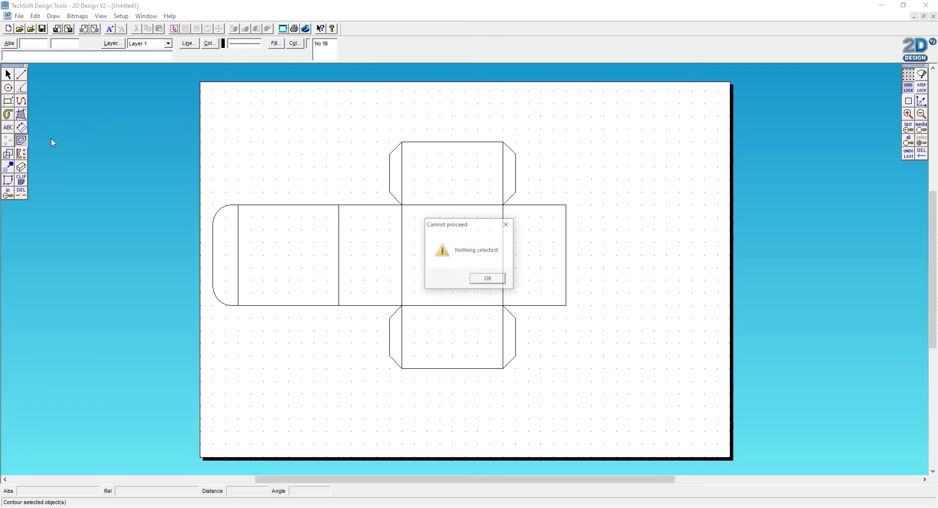
{"action": "left_click", "coordinate": [491, 280]}
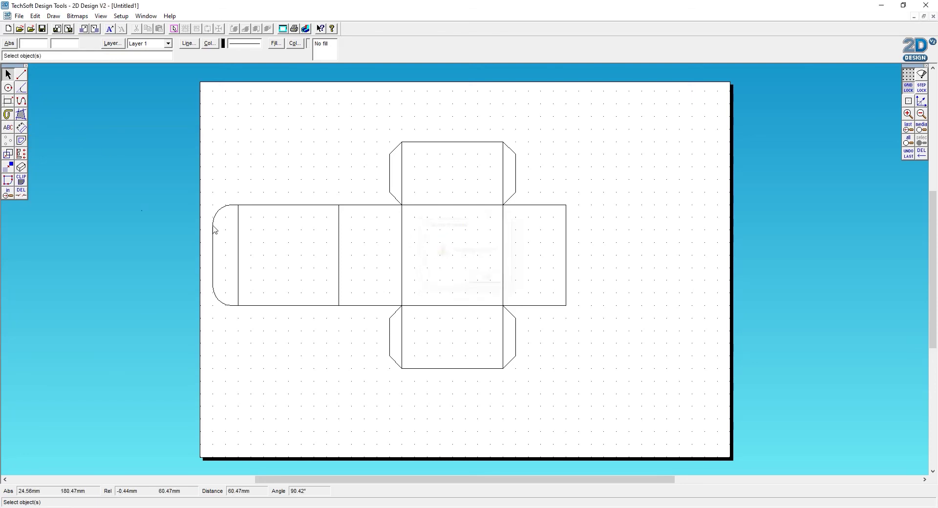
{"action": "left_click", "coordinate": [21, 140]}
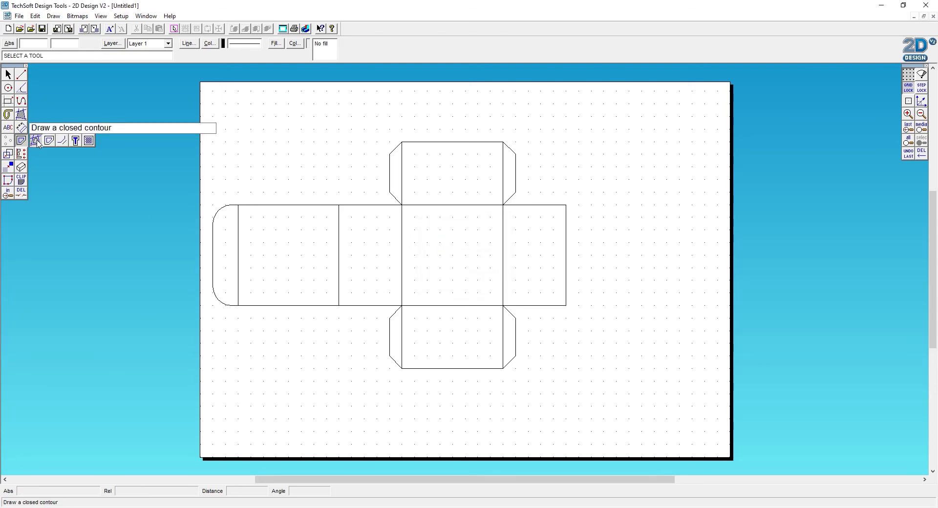
{"action": "left_click", "coordinate": [36, 141]}
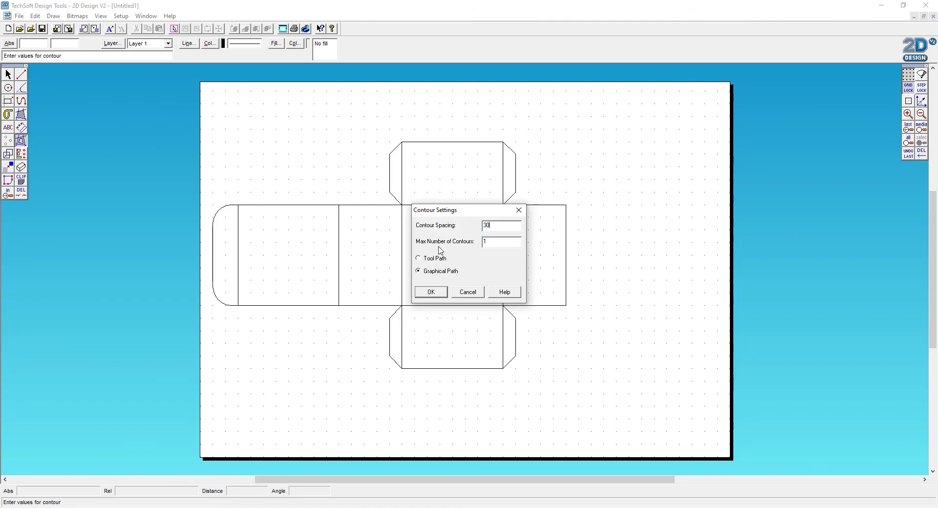
{"action": "left_click", "coordinate": [429, 291]}
{"action": "left_click", "coordinate": [490, 143]}
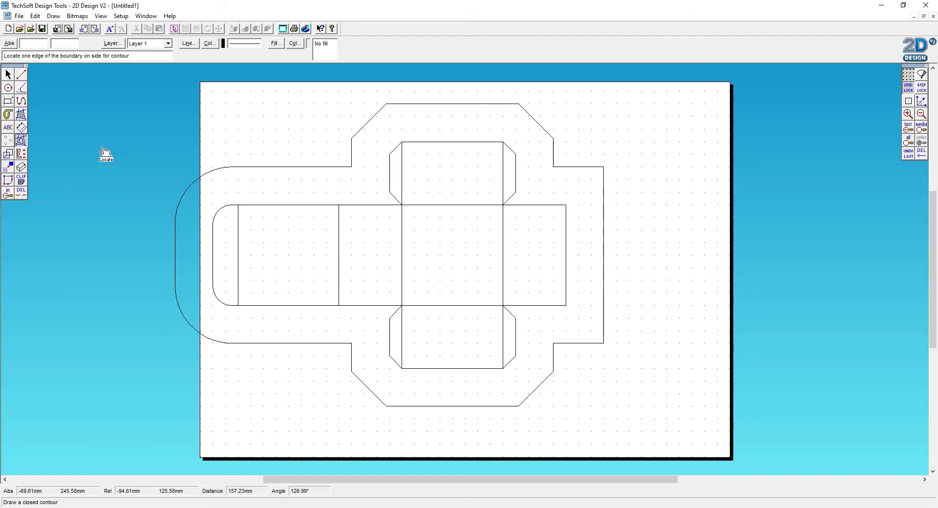
{"action": "left_click", "coordinate": [21, 79]}
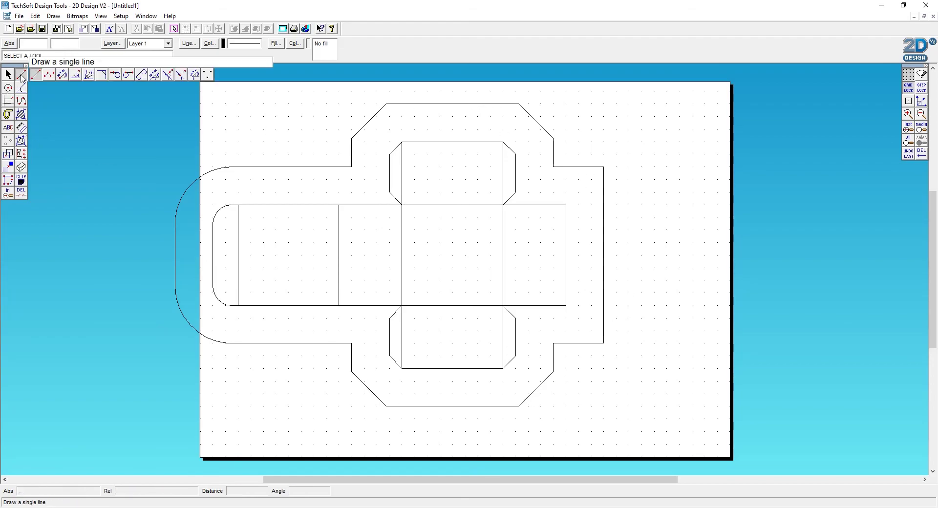
Step: Set the line angle to 75° and draw two angled lines from the top flap's corners
{"action": "left_click", "coordinate": [76, 76]}
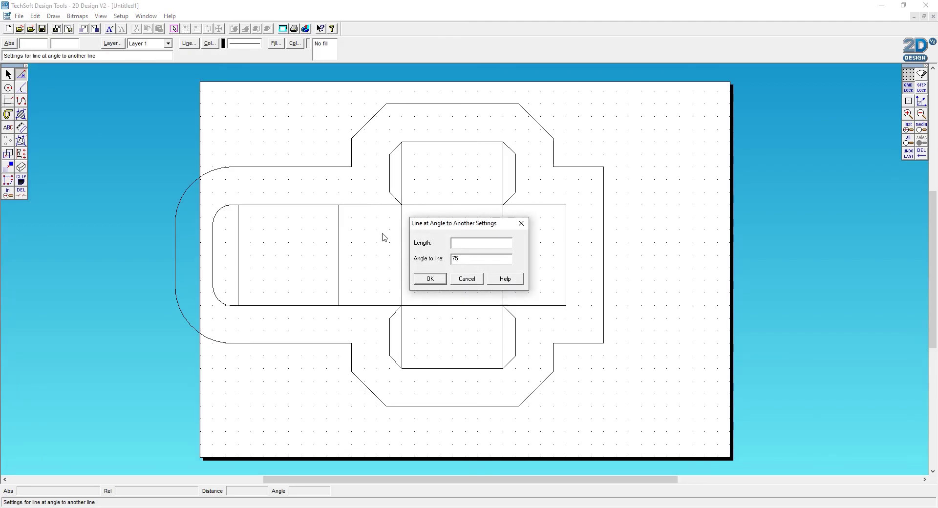
{"action": "left_click", "coordinate": [422, 275]}
{"action": "left_click", "coordinate": [415, 143]}
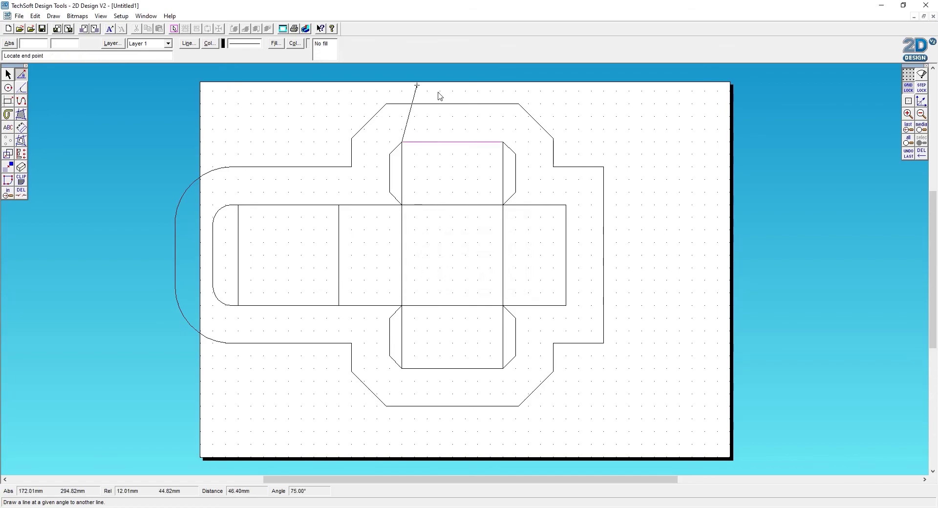
{"action": "left_click", "coordinate": [438, 92]}
{"action": "left_click", "coordinate": [479, 141]}
Step: Draw two 75° lines outward from the bottom flap's lower corners
{"action": "left_click", "coordinate": [489, 89]}
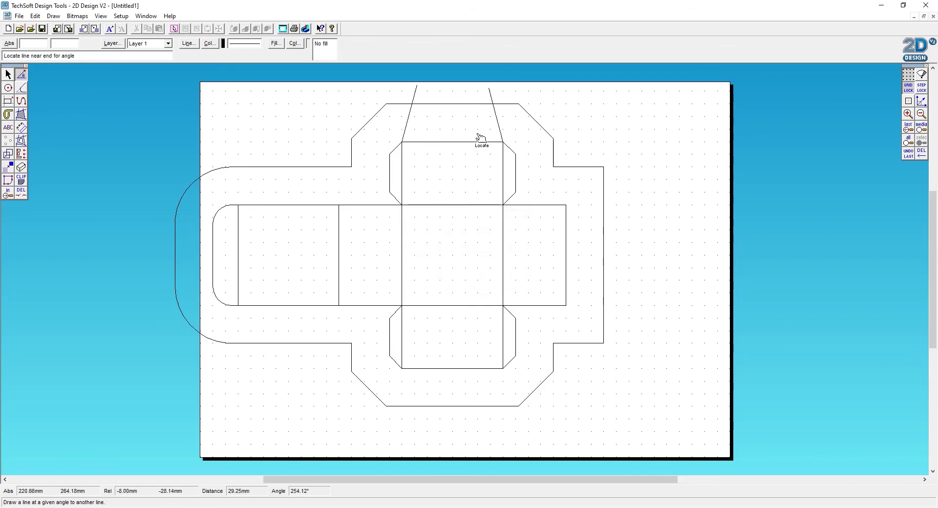
{"action": "left_click", "coordinate": [413, 368]}
{"action": "left_click", "coordinate": [413, 428]}
{"action": "left_click", "coordinate": [502, 366]}
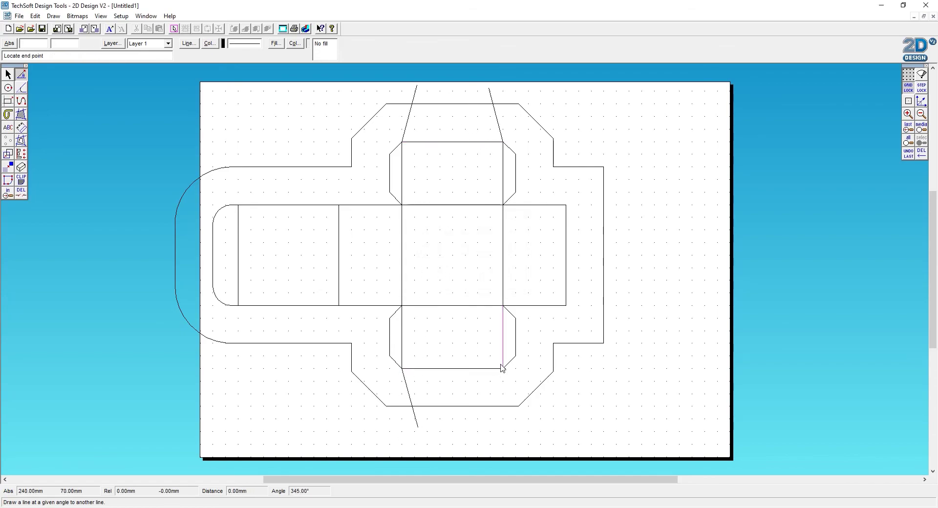
{"action": "left_click", "coordinate": [471, 429]}
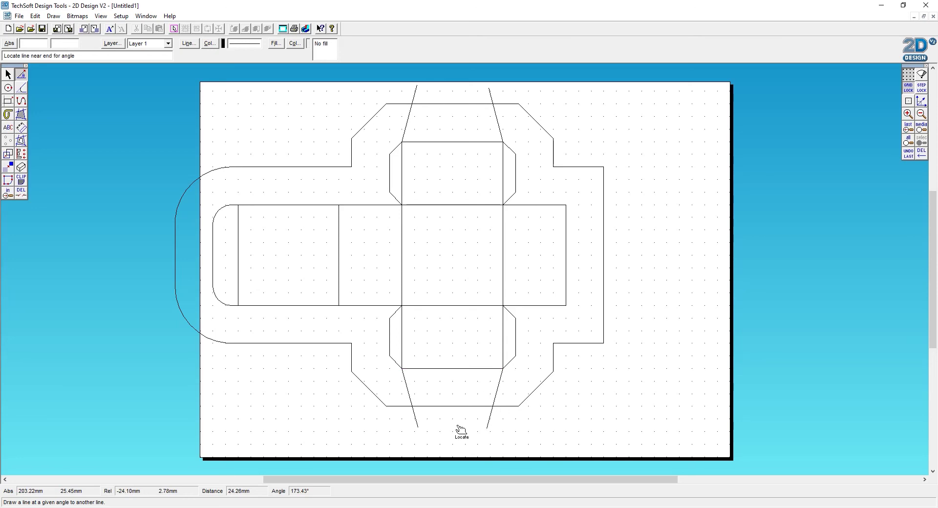
{"action": "left_click", "coordinate": [486, 371]}
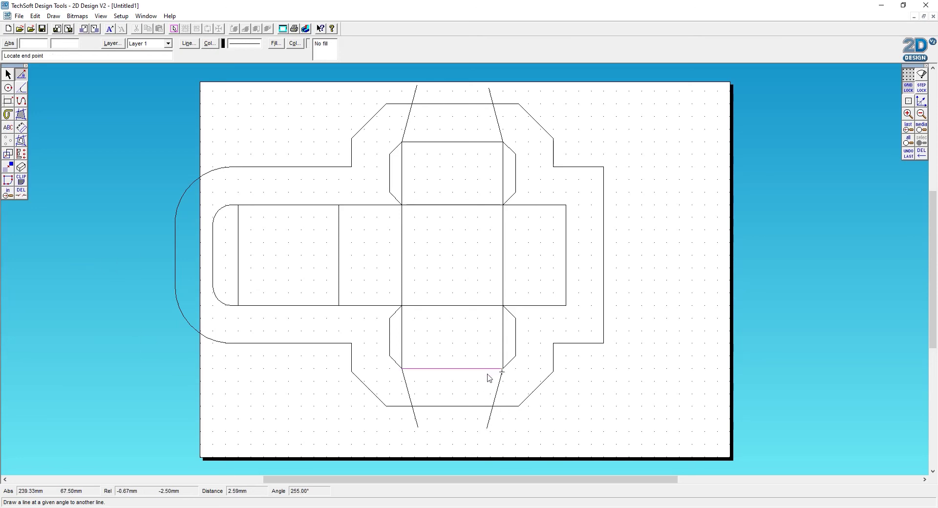
{"action": "left_click", "coordinate": [454, 429]}
Step: Trim the angled tails at both flaps and the offset outline's right side
{"action": "left_click", "coordinate": [21, 193]}
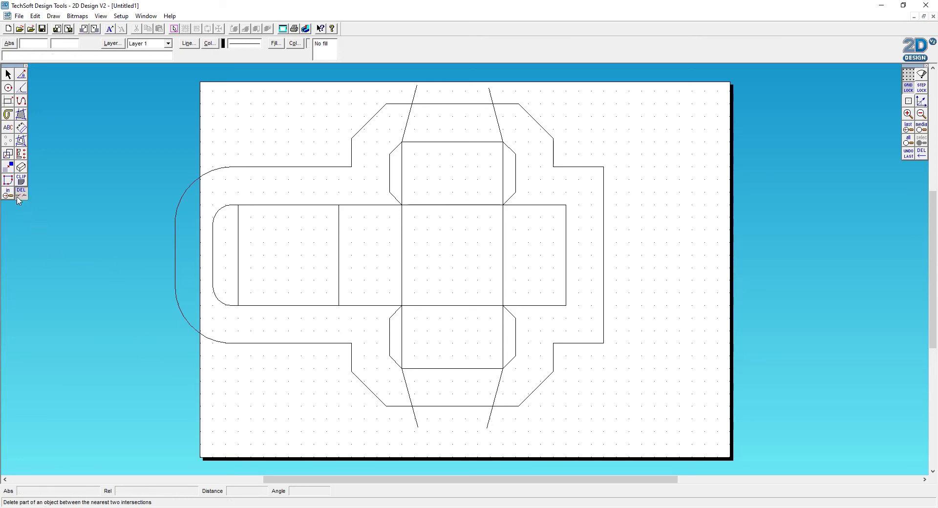
{"action": "left_click", "coordinate": [412, 414]}
{"action": "left_click", "coordinate": [487, 431]}
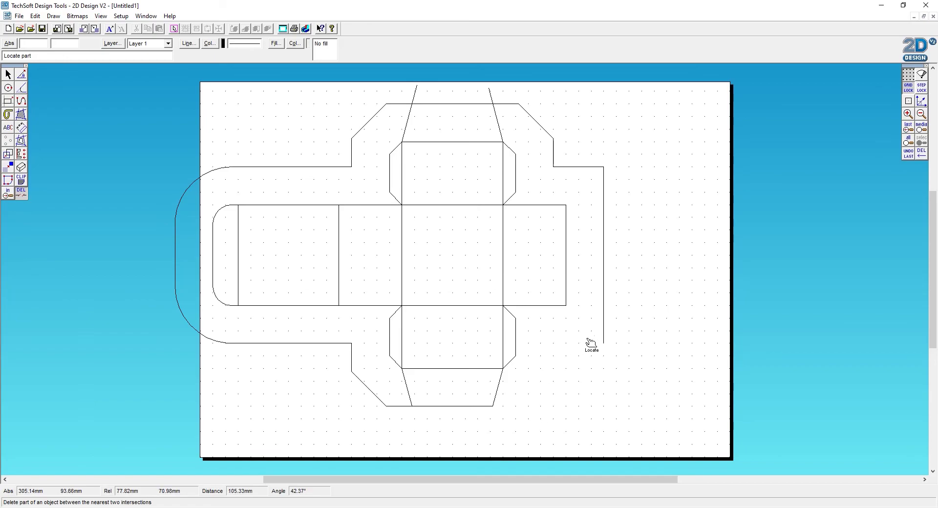
{"action": "left_click", "coordinate": [603, 325]}
{"action": "left_click", "coordinate": [572, 166]}
{"action": "left_click", "coordinate": [554, 152]}
{"action": "left_click", "coordinate": [539, 125]}
{"action": "left_click", "coordinate": [503, 103]}
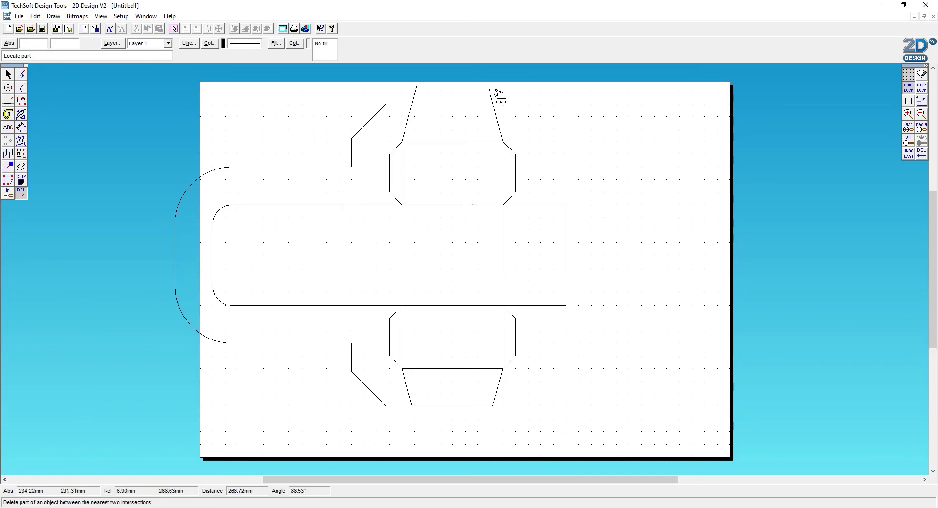
{"action": "left_click", "coordinate": [490, 93]}
{"action": "left_click", "coordinate": [414, 94]}
Step: Trim the outline's upper-left curve and left side, undoing one wrong trim
{"action": "left_click", "coordinate": [350, 144]}
{"action": "left_click", "coordinate": [380, 109]}
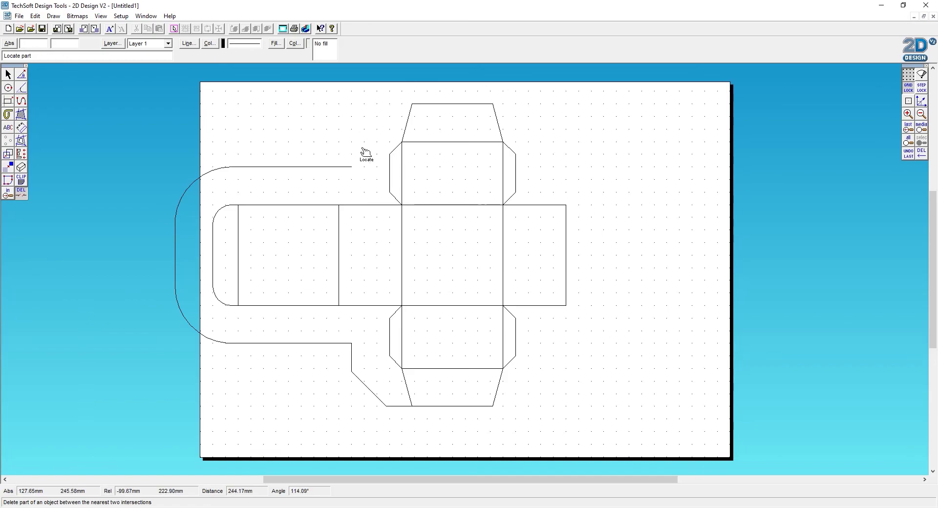
{"action": "left_click", "coordinate": [344, 165]}
{"action": "left_click", "coordinate": [228, 170]}
{"action": "left_click", "coordinate": [174, 263]}
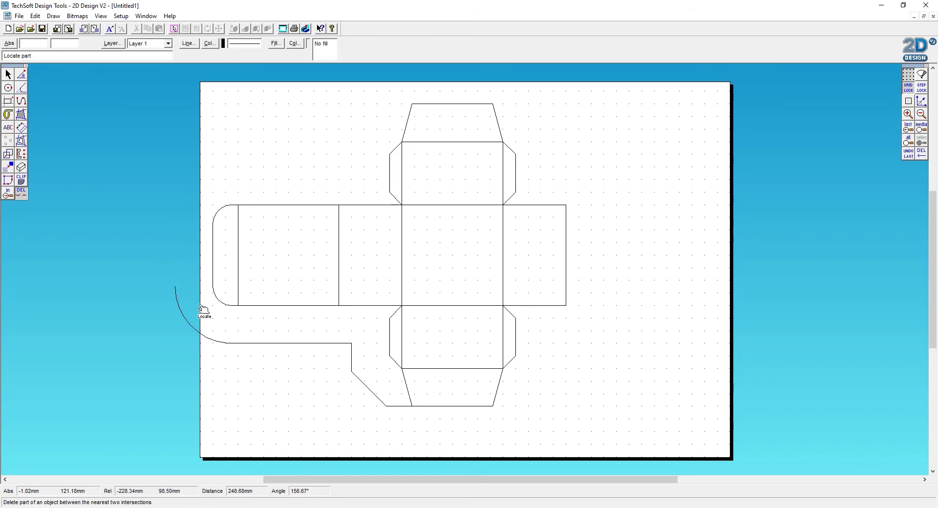
{"action": "left_click", "coordinate": [35, 16]}
{"action": "left_click", "coordinate": [46, 27]}
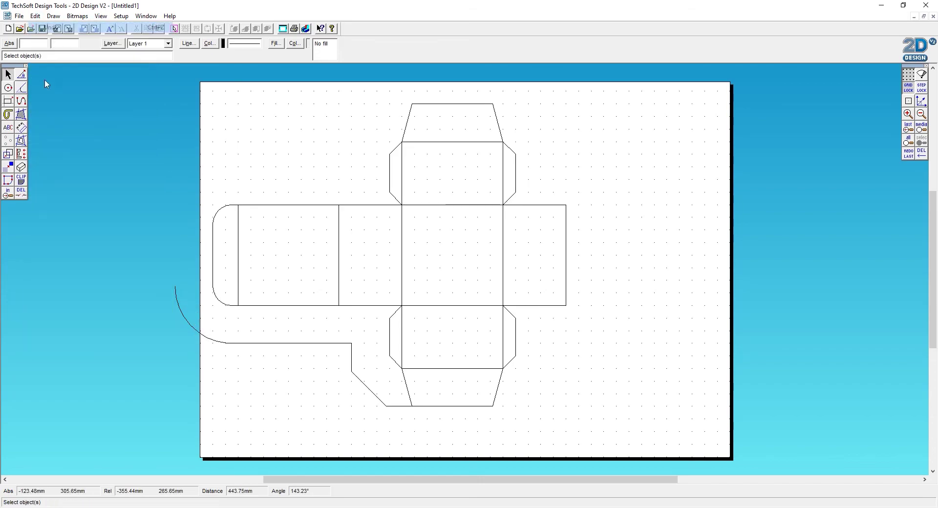
Step: Trim away the remaining lower-left outline and the last short leftover line
{"action": "left_click", "coordinate": [19, 195]}
{"action": "left_click", "coordinate": [173, 311]}
{"action": "left_click", "coordinate": [246, 344]}
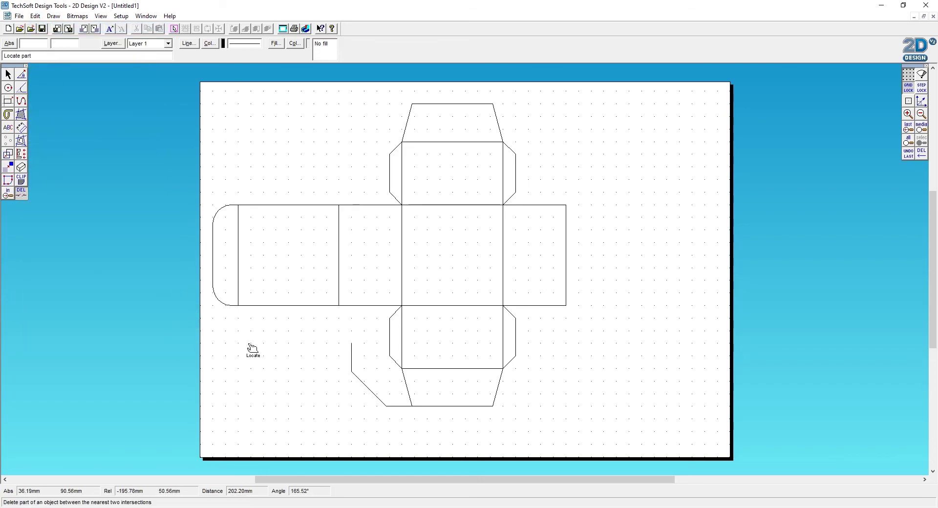
{"action": "left_click", "coordinate": [350, 359]}
{"action": "left_click", "coordinate": [370, 396]}
{"action": "left_click", "coordinate": [401, 415]}
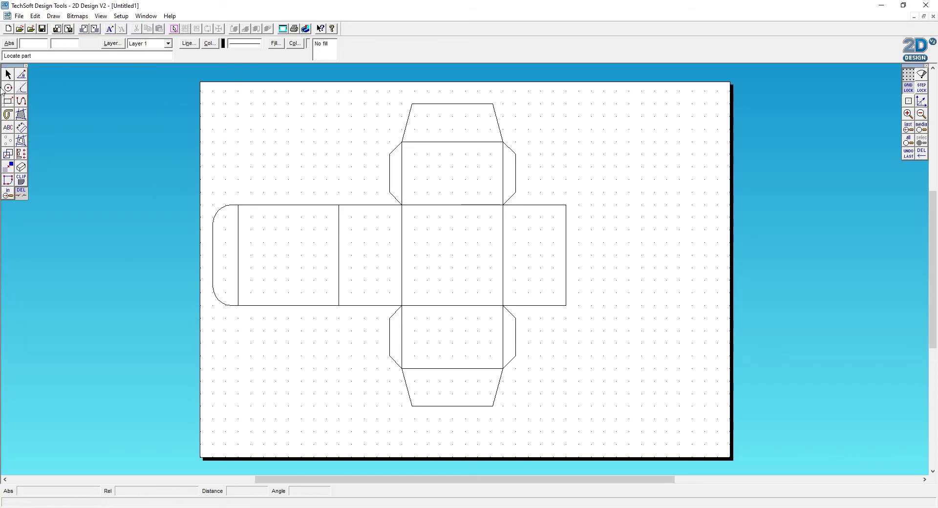
Step: Select the whole box net and move it toward the page centre
{"action": "left_click", "coordinate": [8, 74]}
{"action": "left_click_drag", "start_coordinate": [144, 88], "coordinate": [657, 463]}
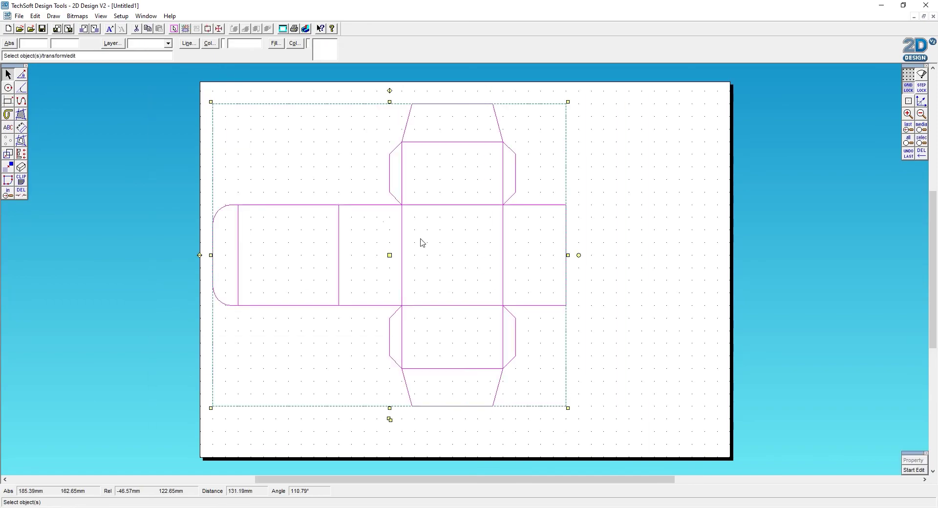
{"action": "left_click_drag", "start_coordinate": [389, 255], "coordinate": [452, 268]}
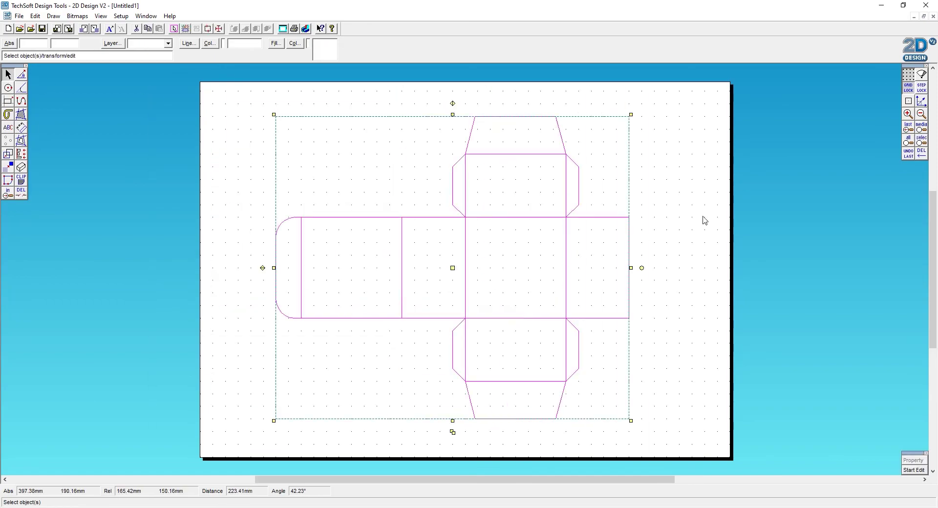
{"action": "left_click", "coordinate": [717, 209]}
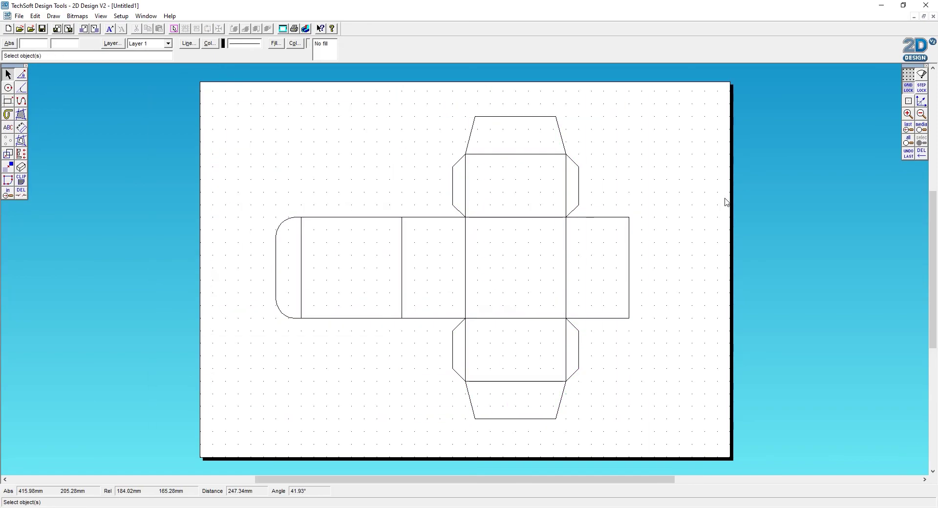